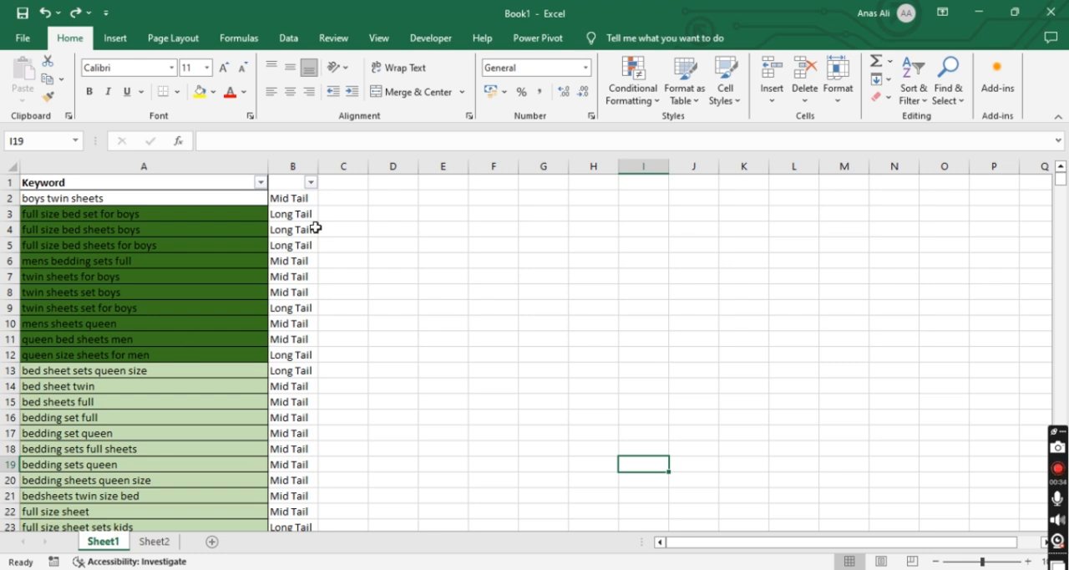
Open Sheet2 and inspect the sample VLOOKUP formula in cell B1
{"action": "left_click", "coordinate": [154, 197]}
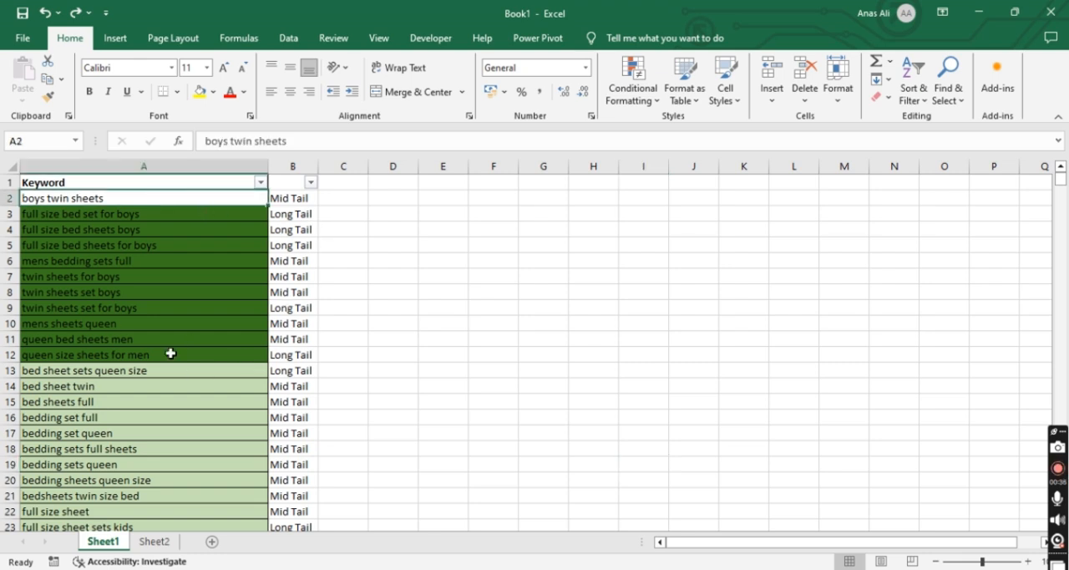
{"action": "left_click", "coordinate": [155, 541]}
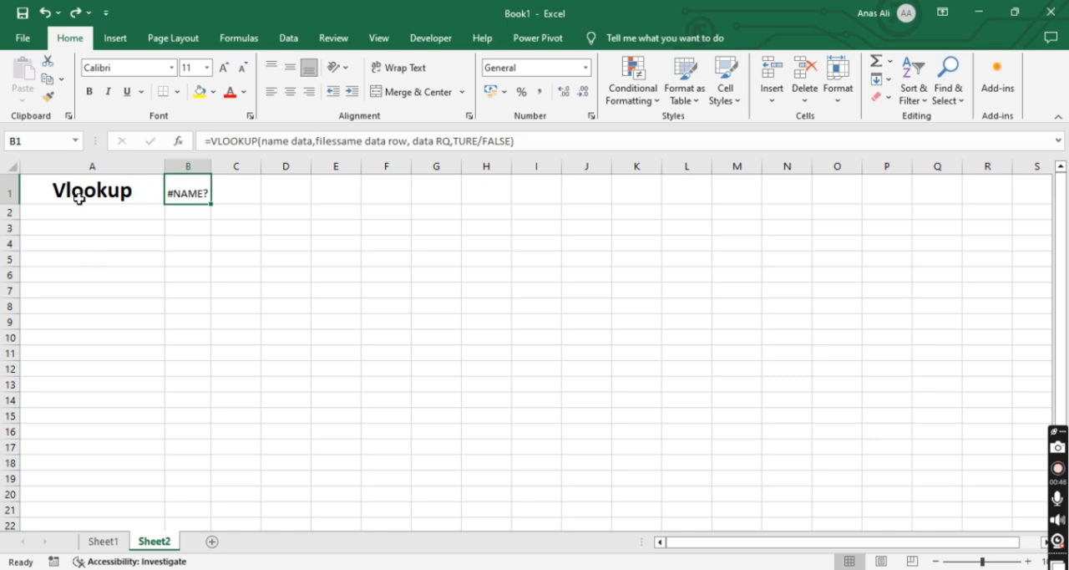
{"action": "left_click", "coordinate": [81, 199]}
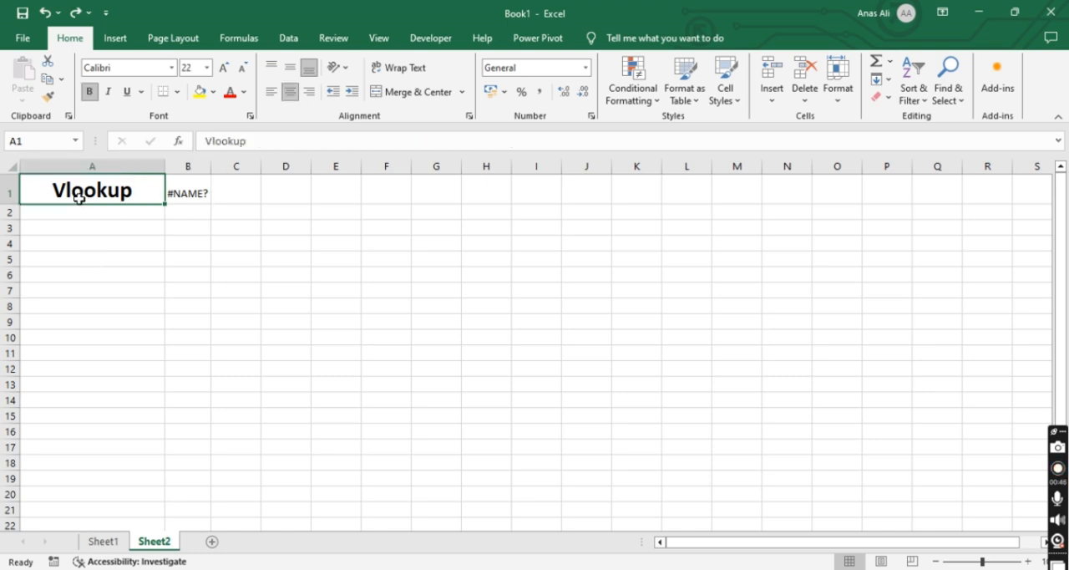
{"action": "left_click", "coordinate": [198, 189]}
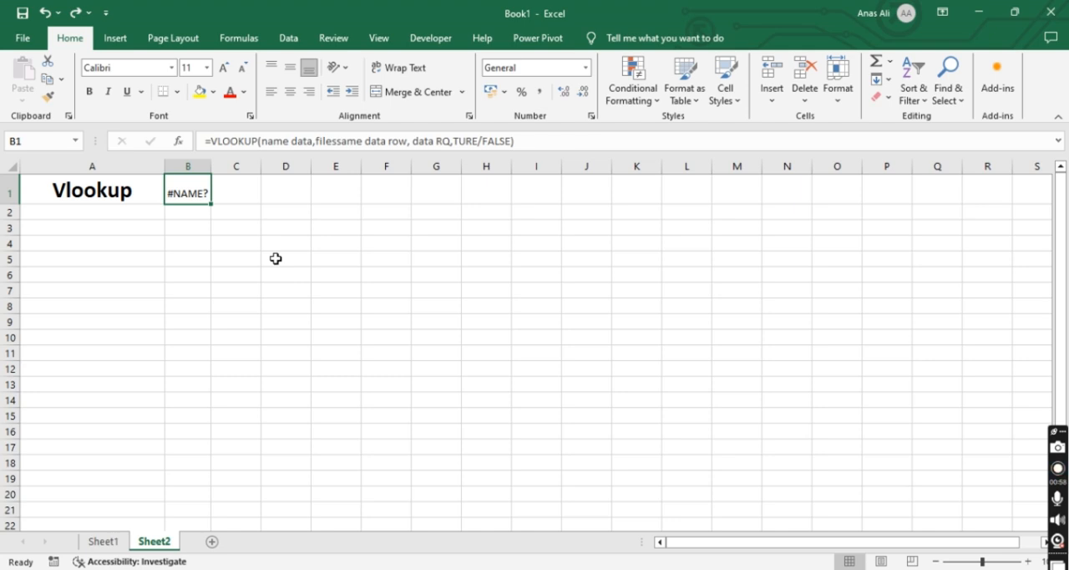
Examine each argument of the sample VLOOKUP formula in B1, from the lookup value through the TRUE/FALSE match option
{"action": "left_click", "coordinate": [209, 141]}
{"action": "left_click", "coordinate": [210, 143]}
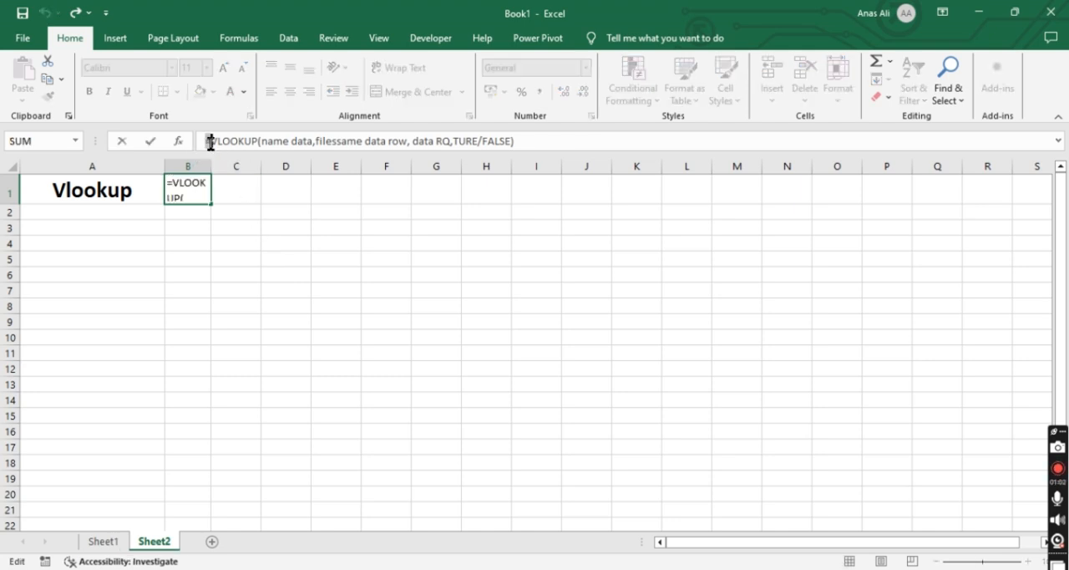
{"action": "left_click", "coordinate": [218, 142]}
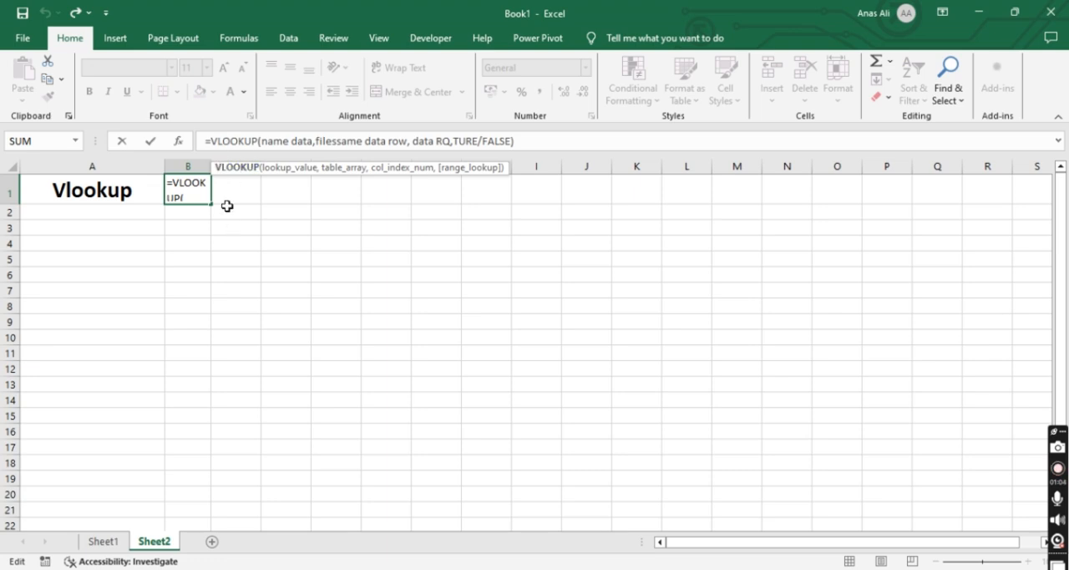
{"action": "left_click", "coordinate": [262, 142]}
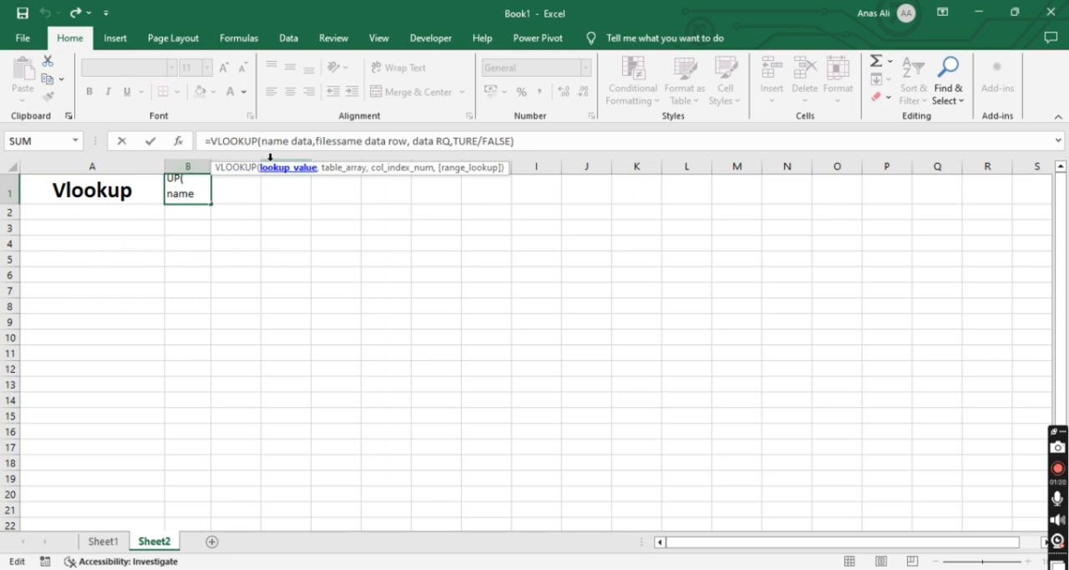
{"action": "left_click", "coordinate": [316, 141]}
{"action": "type", "text": ","}
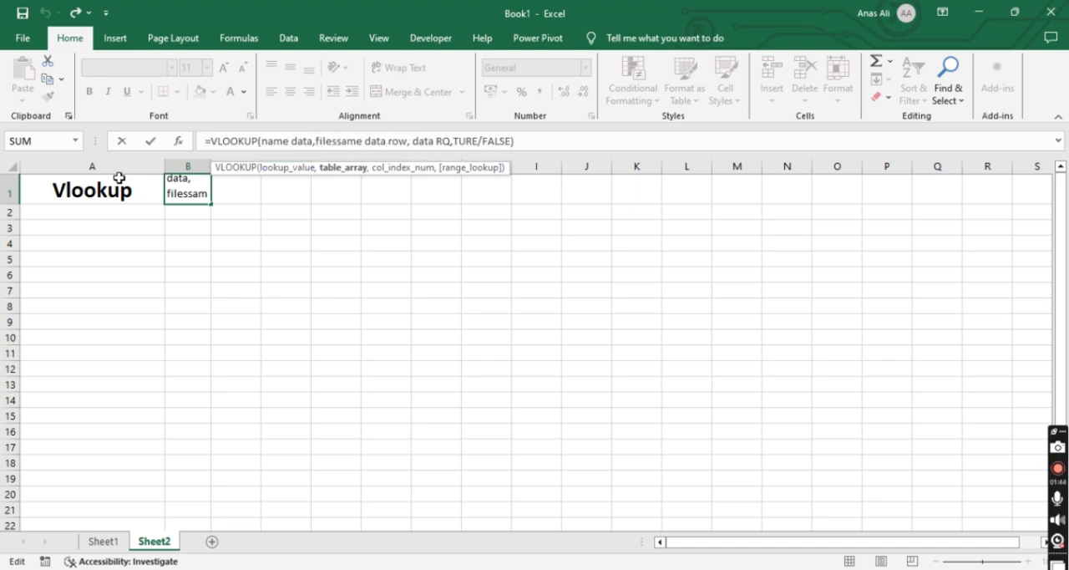
{"action": "left_click", "coordinate": [86, 213]}
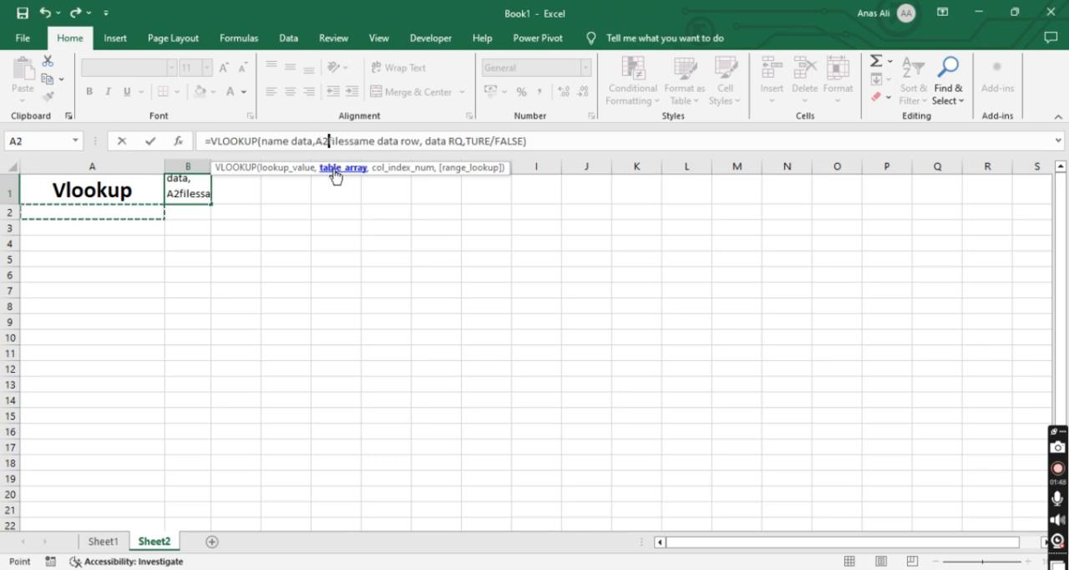
{"action": "left_click", "coordinate": [338, 142]}
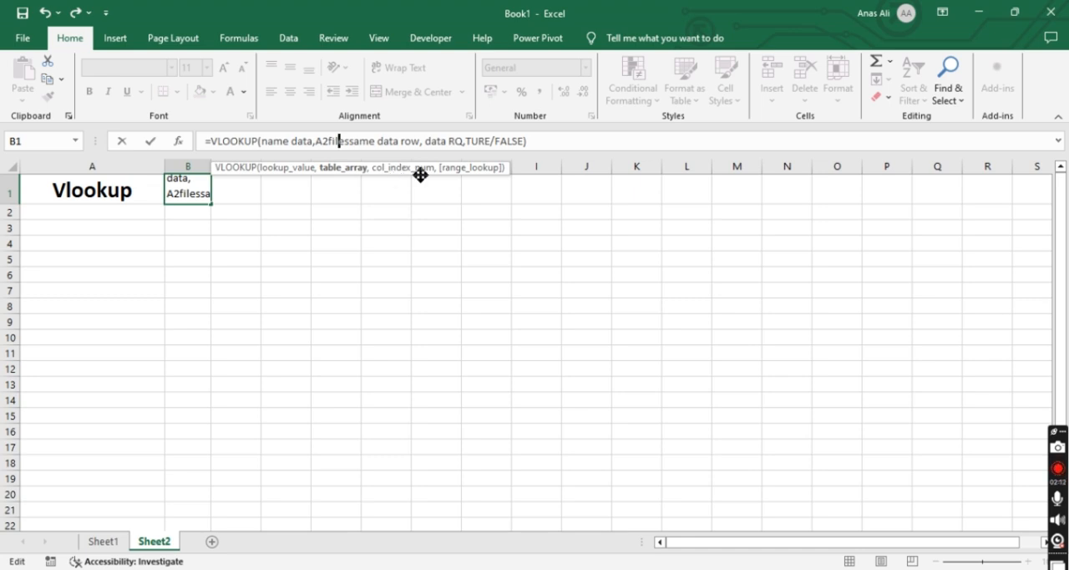
{"action": "left_click", "coordinate": [478, 144]}
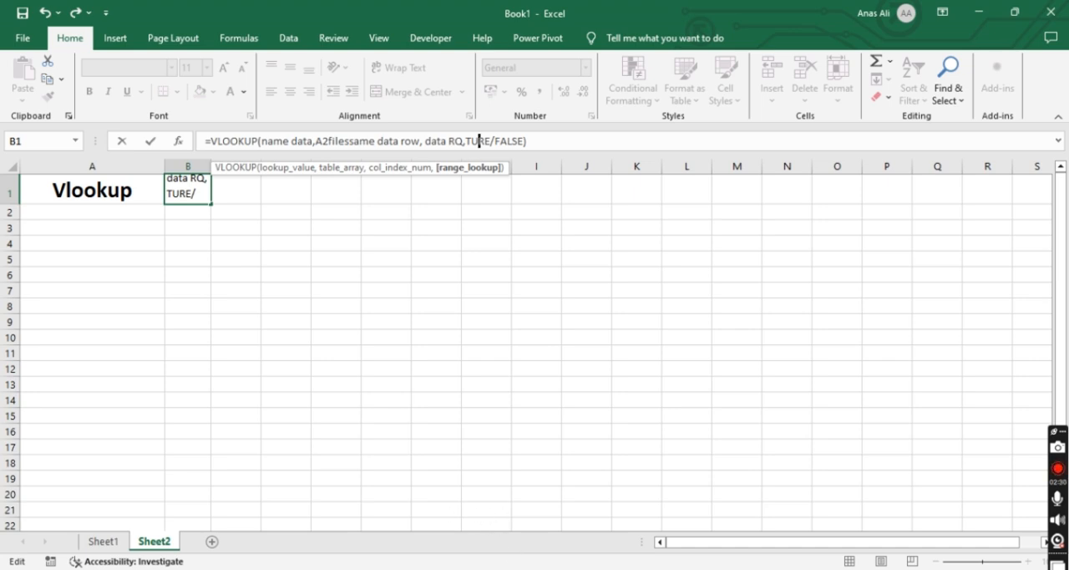
Return to Sheet1 and review the keyword in A2 and its neighbouring cells
{"action": "mouse_move", "coordinate": [513, 568]}
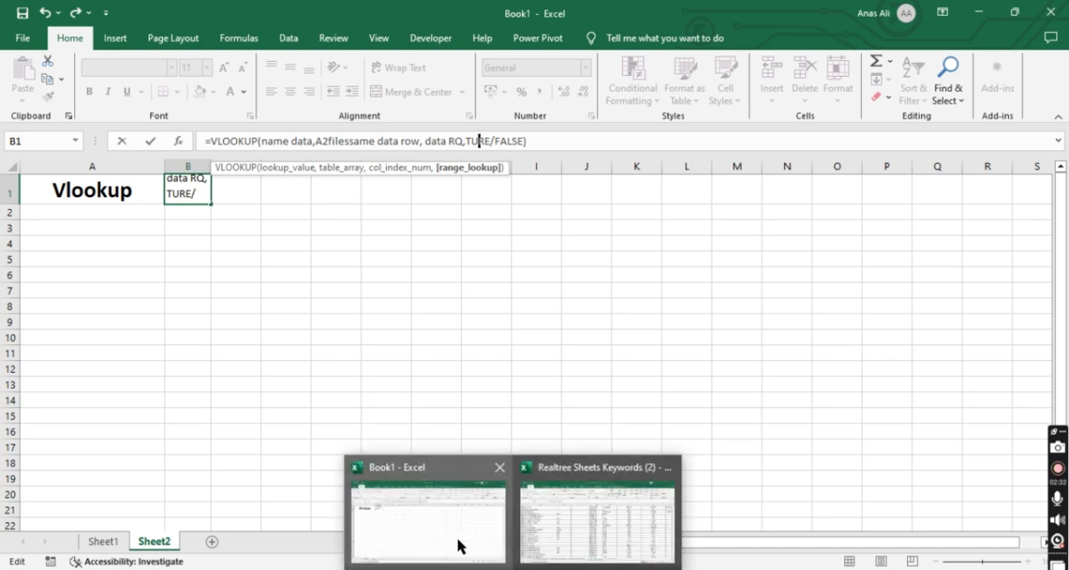
{"action": "left_click", "coordinate": [105, 542]}
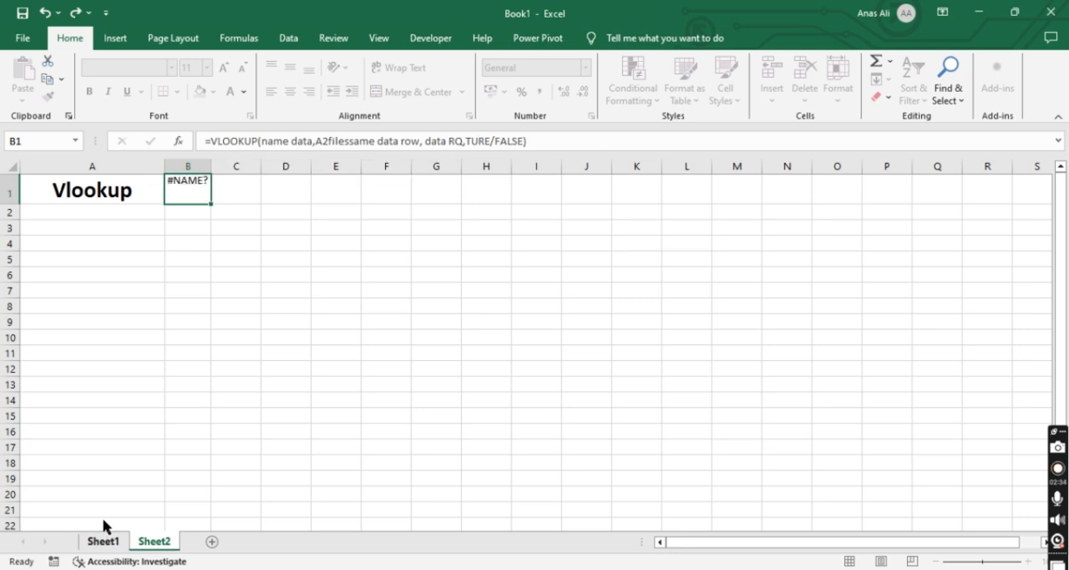
{"action": "left_click", "coordinate": [99, 231]}
{"action": "left_click", "coordinate": [157, 200]}
{"action": "left_click", "coordinate": [194, 230]}
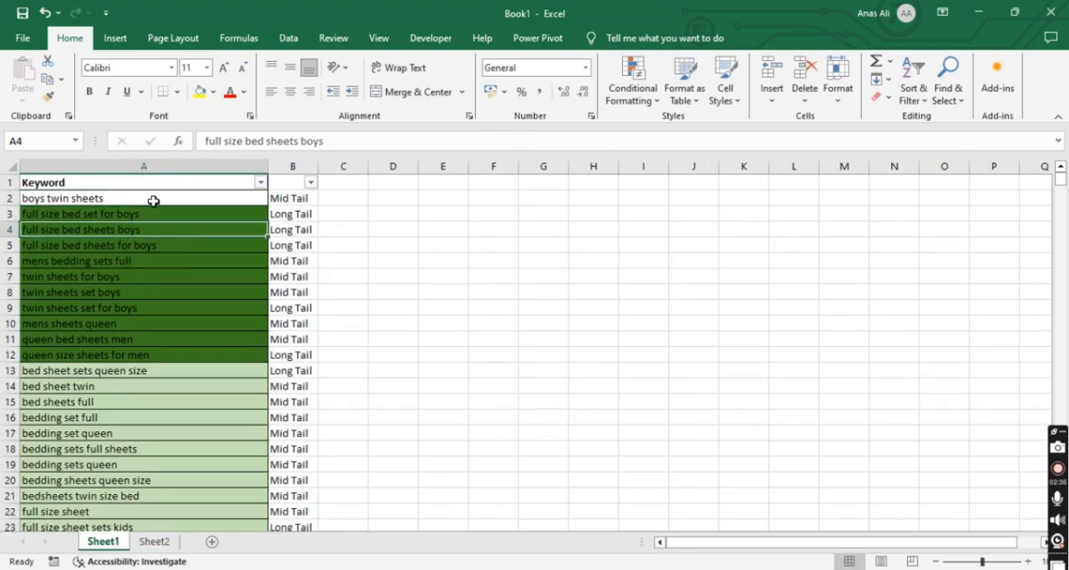
{"action": "left_click", "coordinate": [154, 201]}
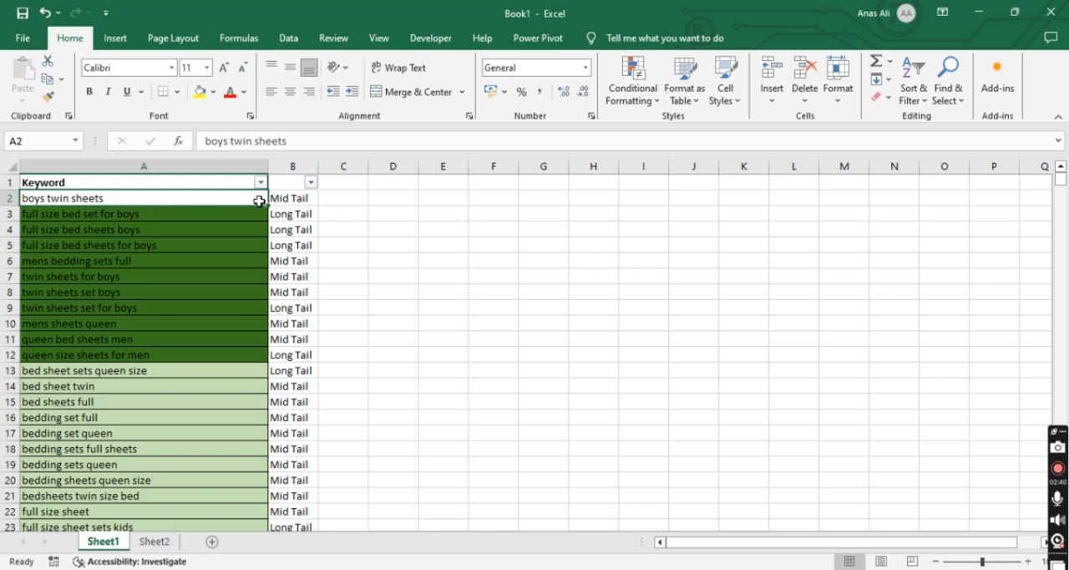
{"action": "left_click", "coordinate": [354, 201]}
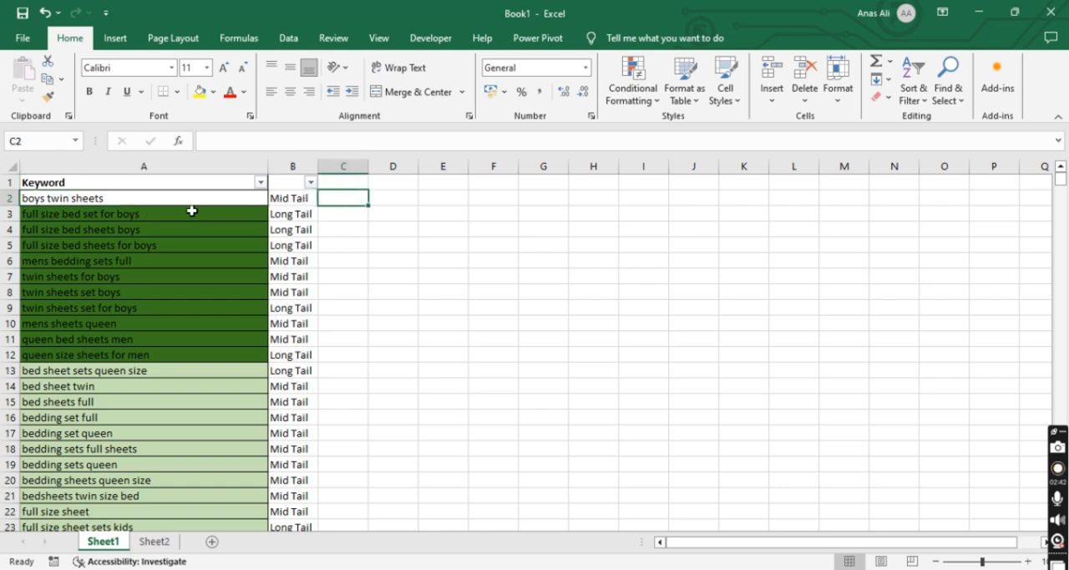
Clear the keywords "queen bed sheets men" in A11 and "bed sheet twin" in A14
{"action": "left_click", "coordinate": [92, 337]}
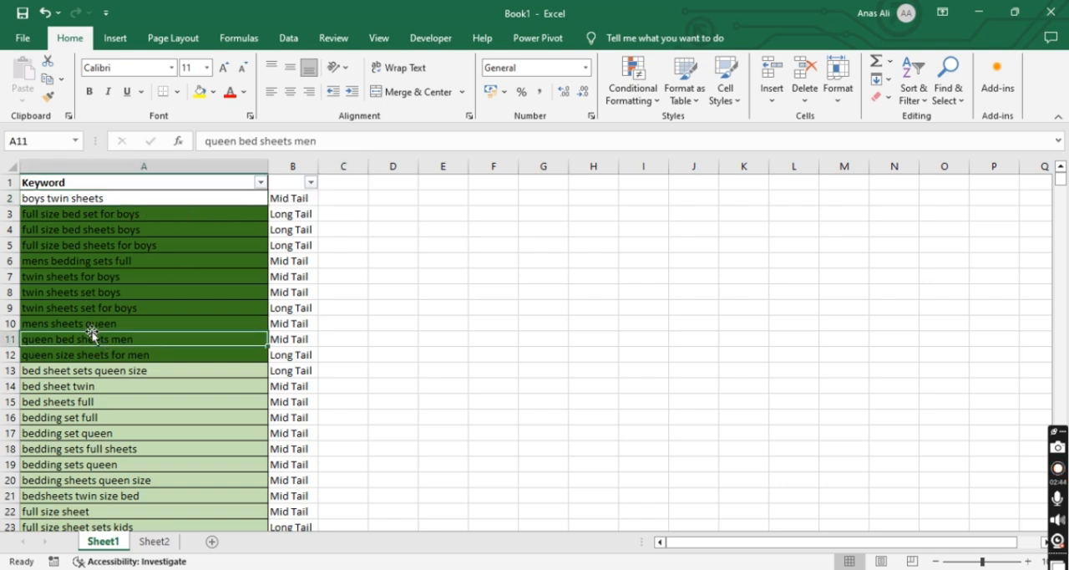
{"action": "key", "text": "Delete"}
{"action": "left_click", "coordinate": [106, 381]}
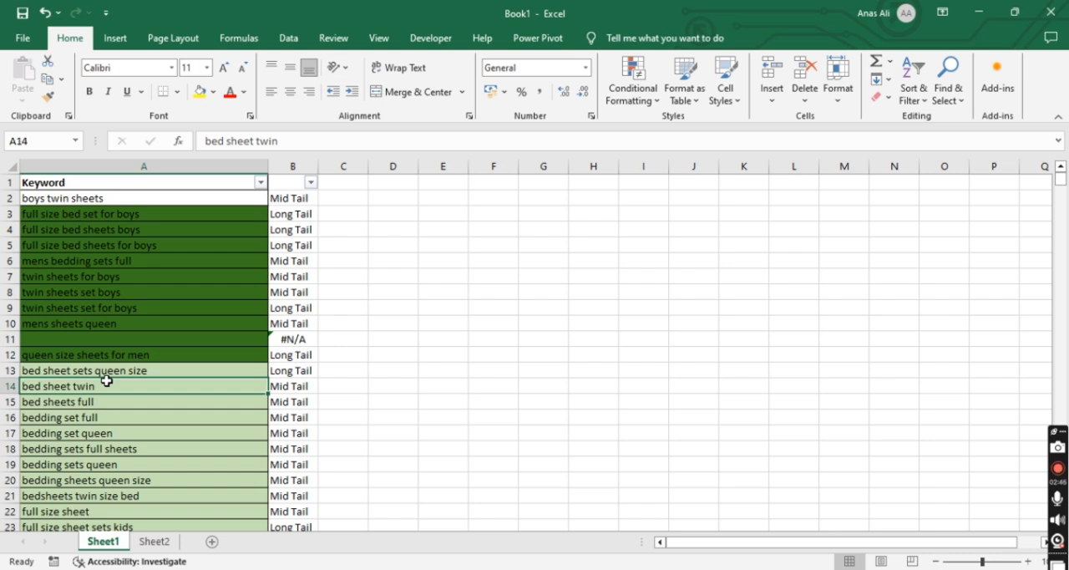
{"action": "key", "text": "Delete"}
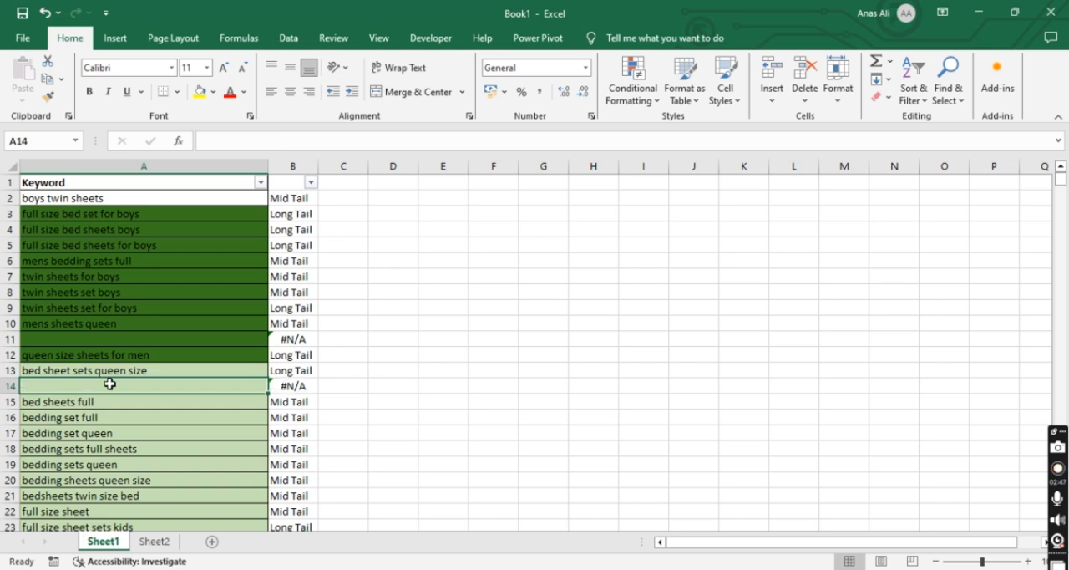
Clear all contents of column B on Sheet1
{"action": "left_click", "coordinate": [297, 157]}
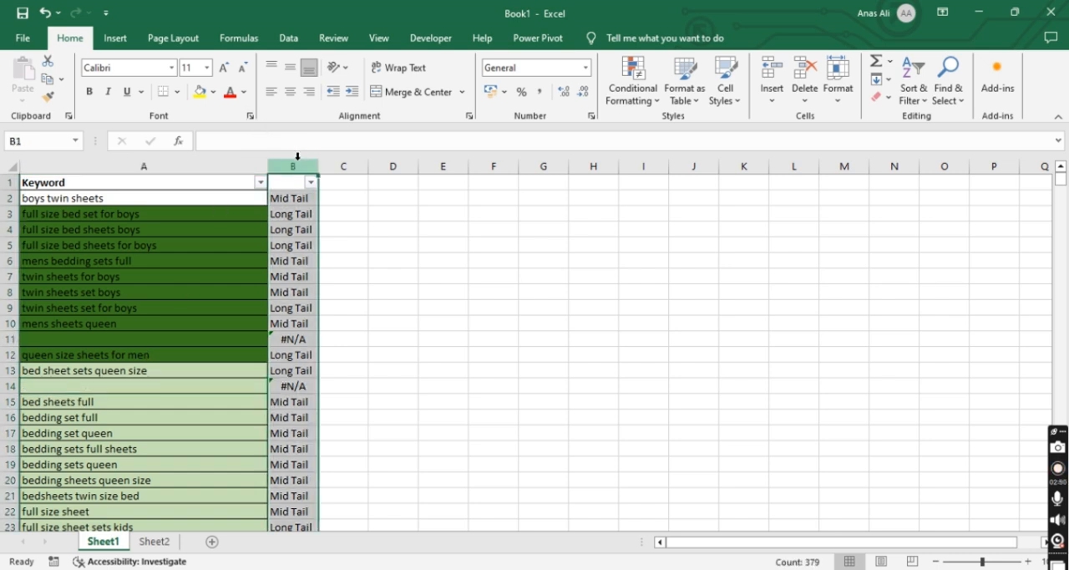
{"action": "key", "text": "Delete"}
{"action": "left_click", "coordinate": [292, 198]}
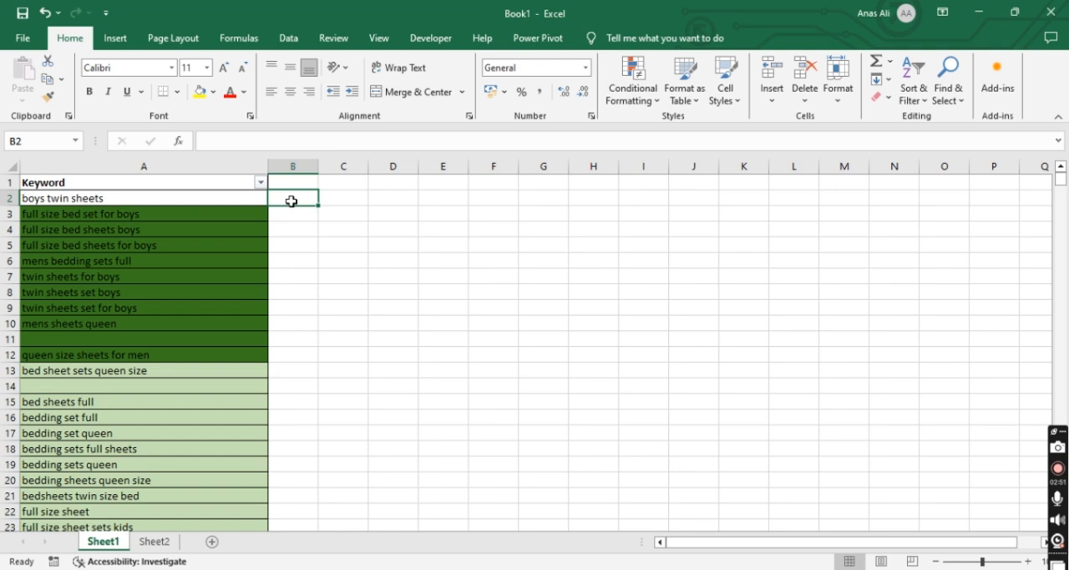
Begin a VLOOKUP formula in B2 with A2 as the lookup value, ready for the table array argument
{"action": "left_click", "coordinate": [90, 189]}
{"action": "left_click", "coordinate": [286, 199]}
{"action": "type", "text": "="}
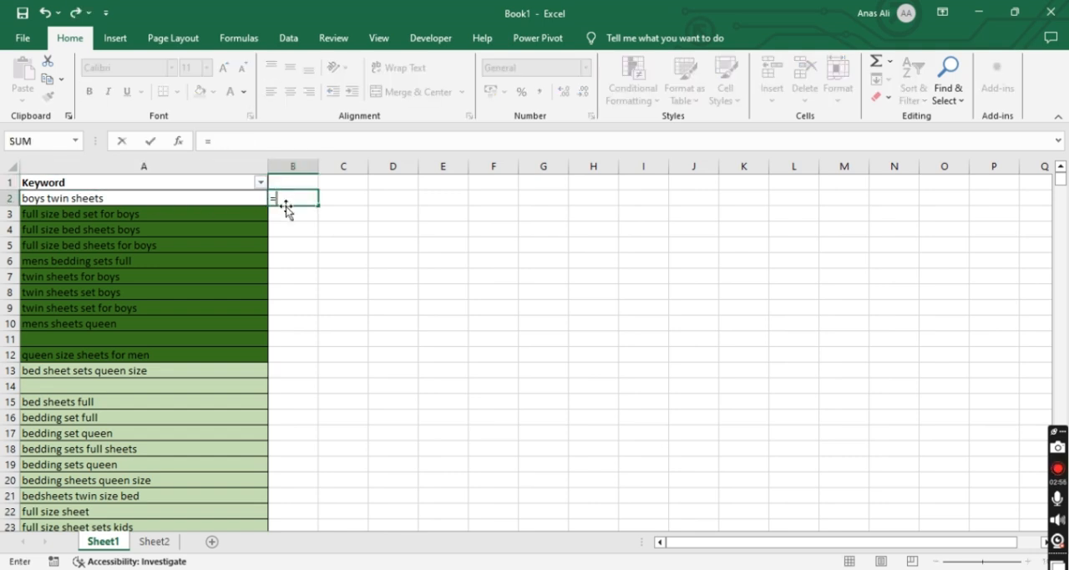
{"action": "type", "text": "vl"}
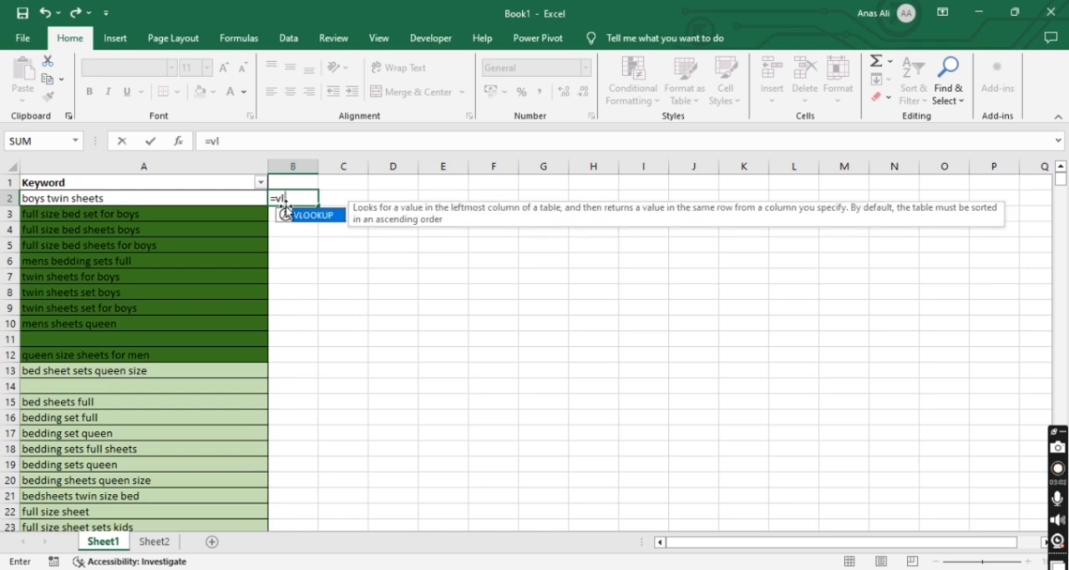
{"action": "double_click", "coordinate": [288, 214]}
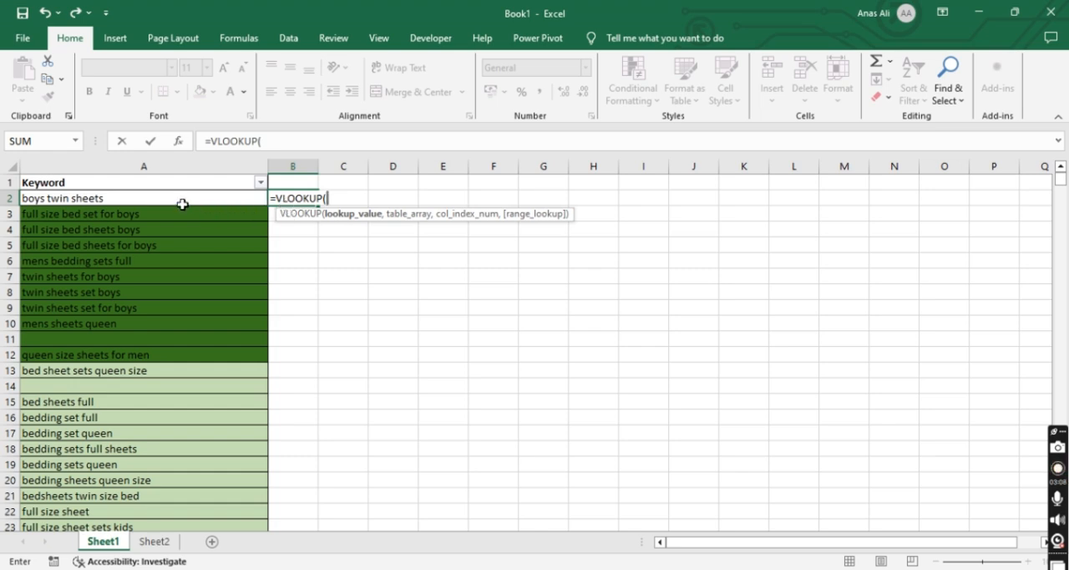
{"action": "left_click", "coordinate": [107, 199]}
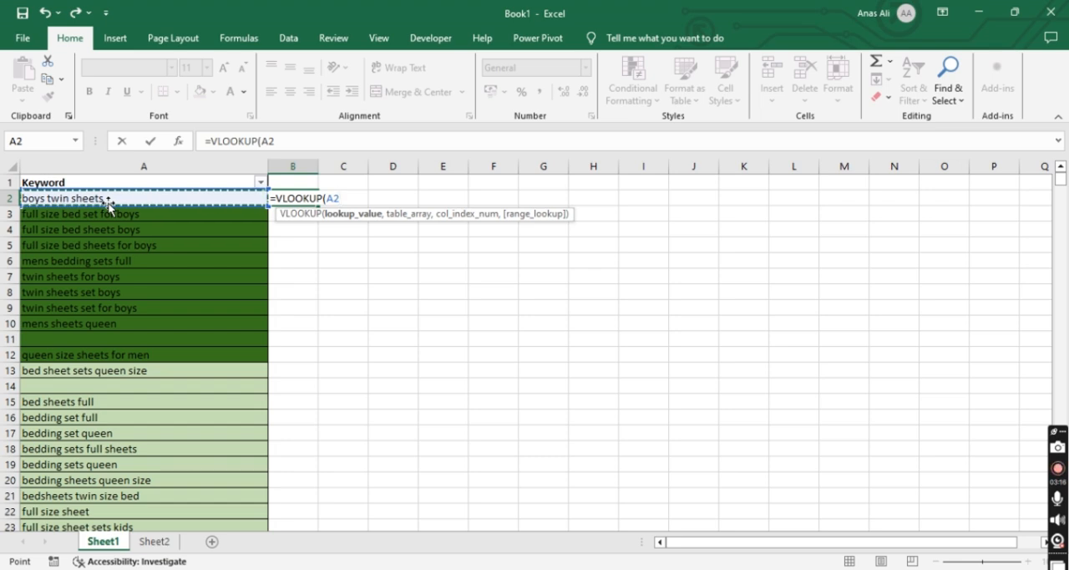
{"action": "type", "text": ","}
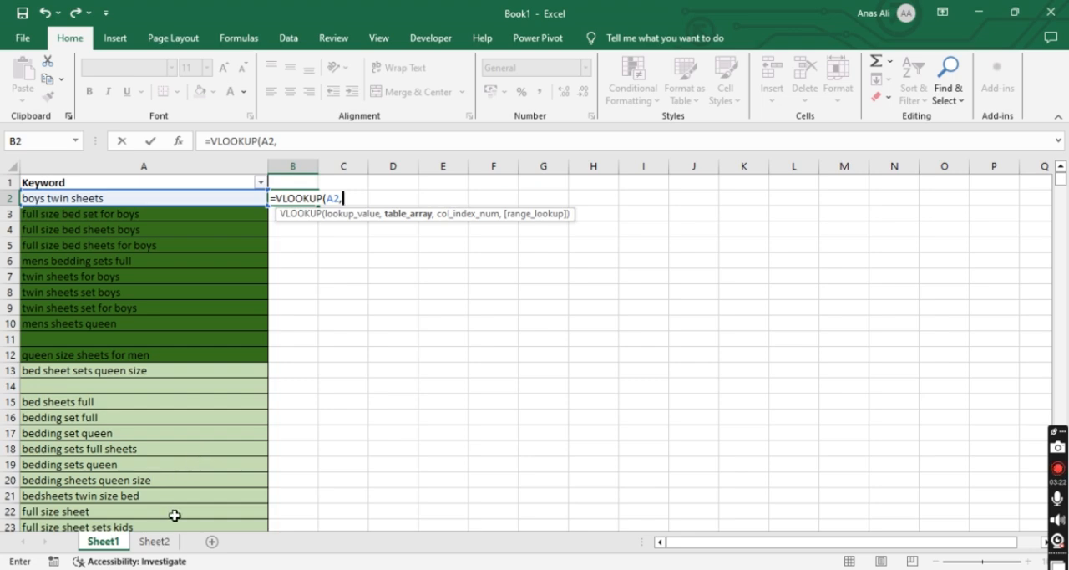
Start the table array at cell A3 on the Generic Interest Group sheet of the Realtree Sheets Keywords (2) workbook
{"action": "mouse_move", "coordinate": [351, 569]}
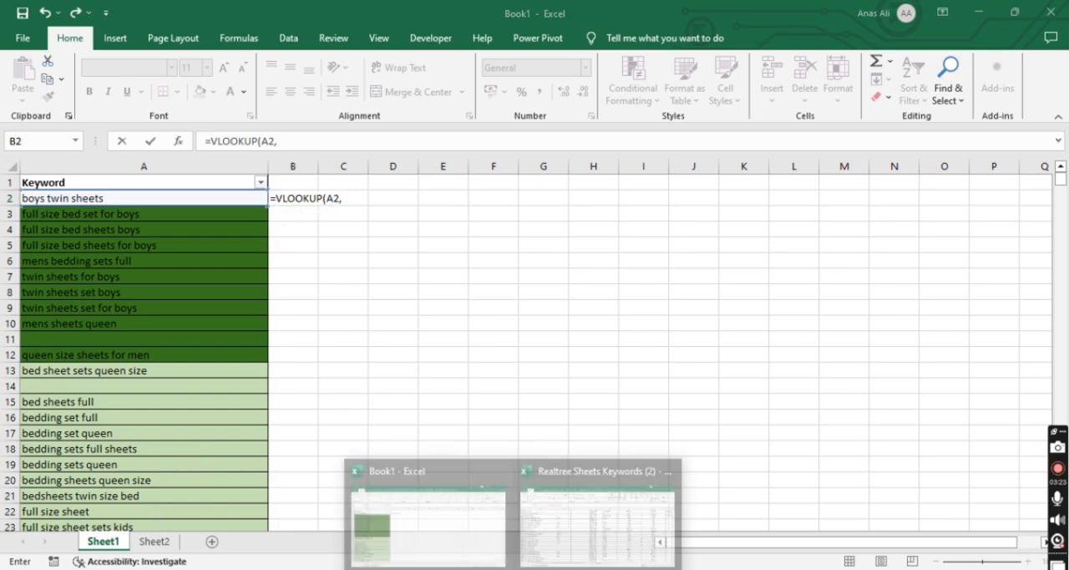
{"action": "left_click", "coordinate": [555, 511]}
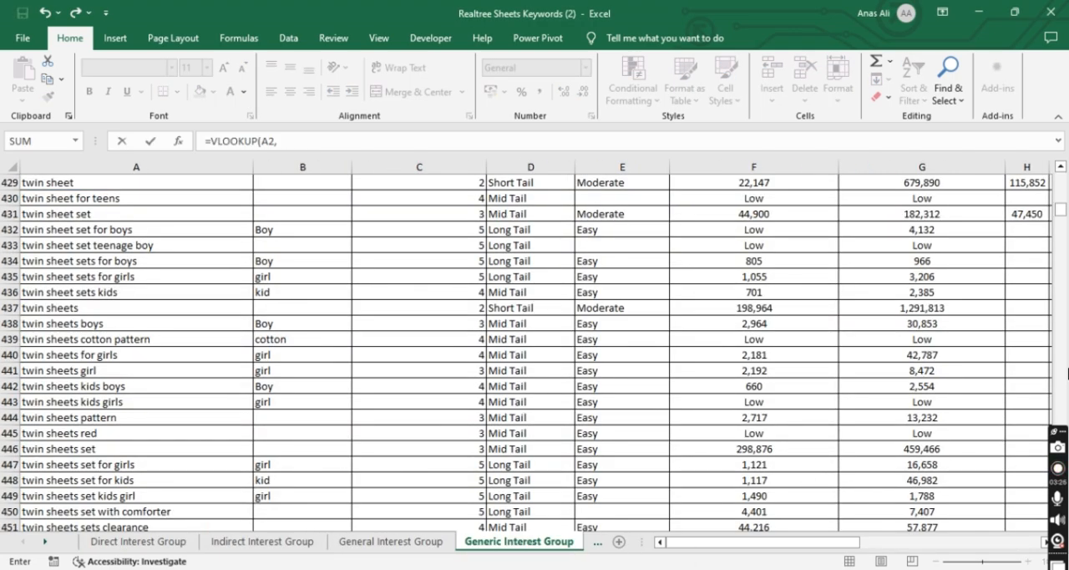
{"action": "left_click_drag", "start_coordinate": [1059, 210], "coordinate": [1059, 177]}
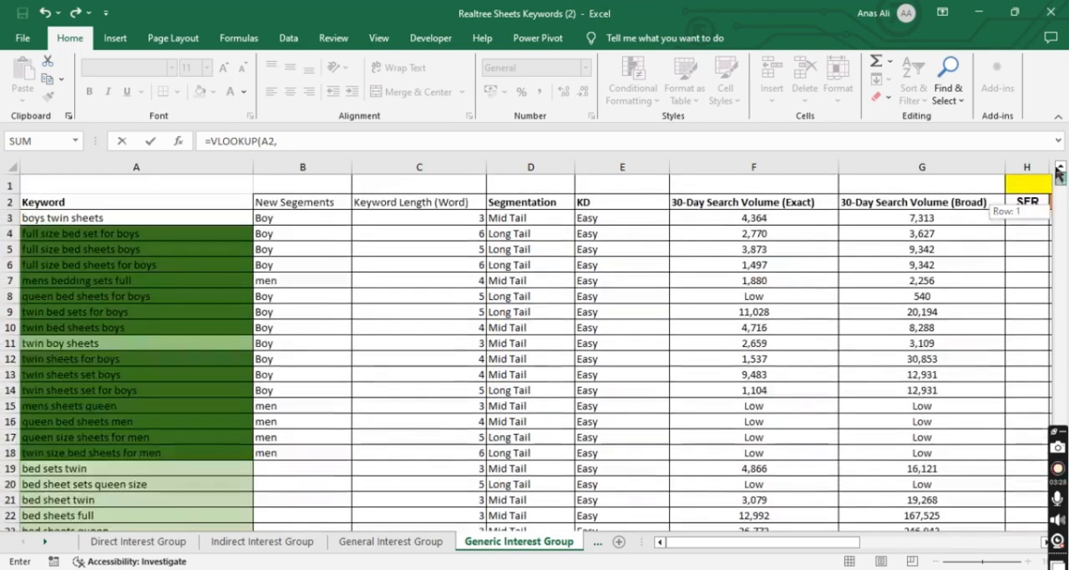
{"action": "left_click", "coordinate": [162, 218]}
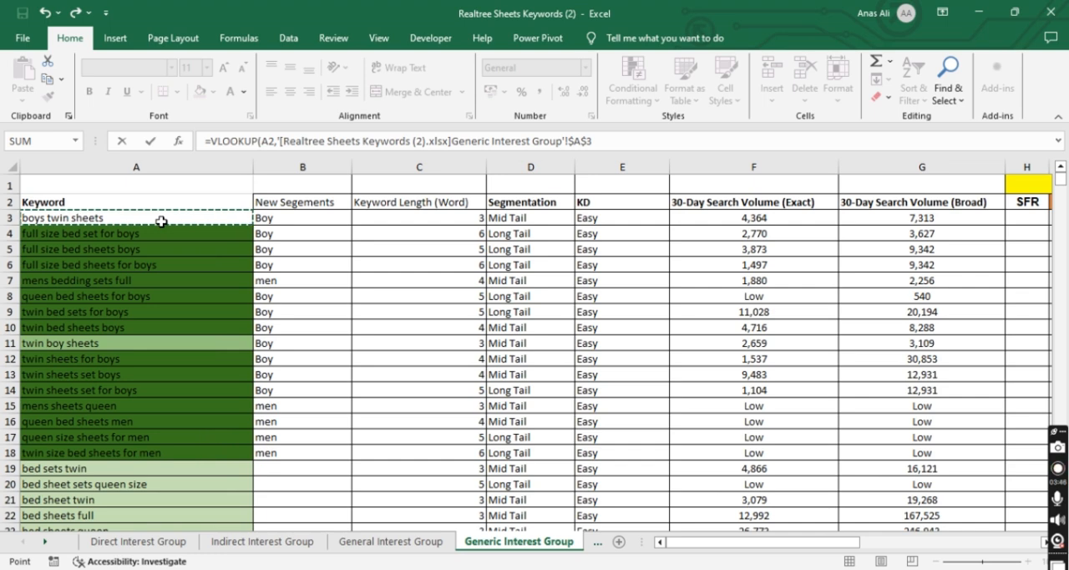
Try to extend the table array from A3 across to column G and down to the last keyword row
{"action": "key", "text": "shift+Right"}
{"action": "key", "text": "shift+Right"}
{"action": "key", "text": "shift+Right"}
{"action": "key", "text": "shift+Right"}
{"action": "key", "text": "shift+Right"}
{"action": "key", "text": "shift+Right"}
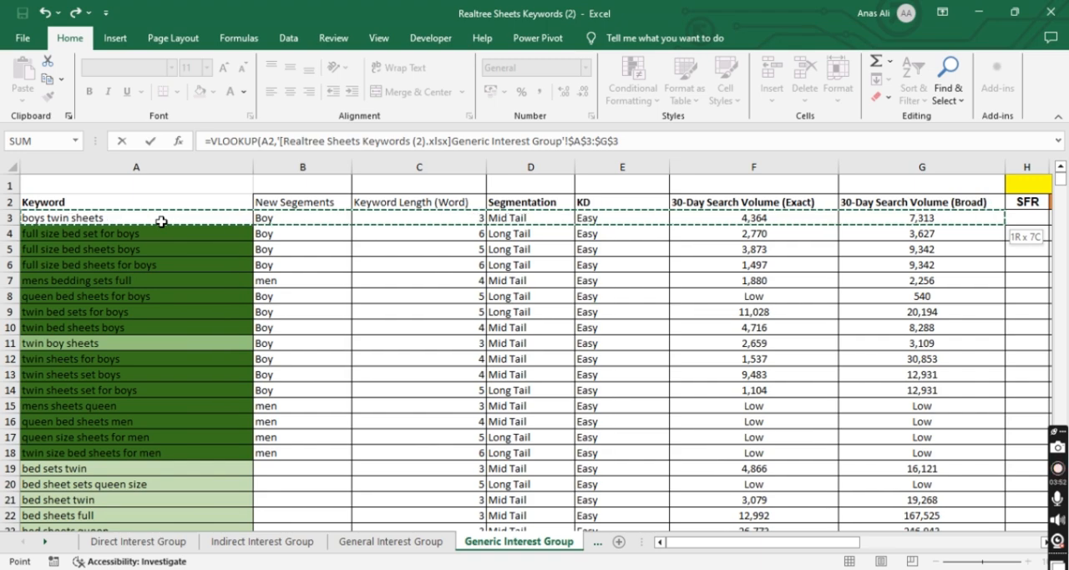
{"action": "key", "text": "ctrl+Down"}
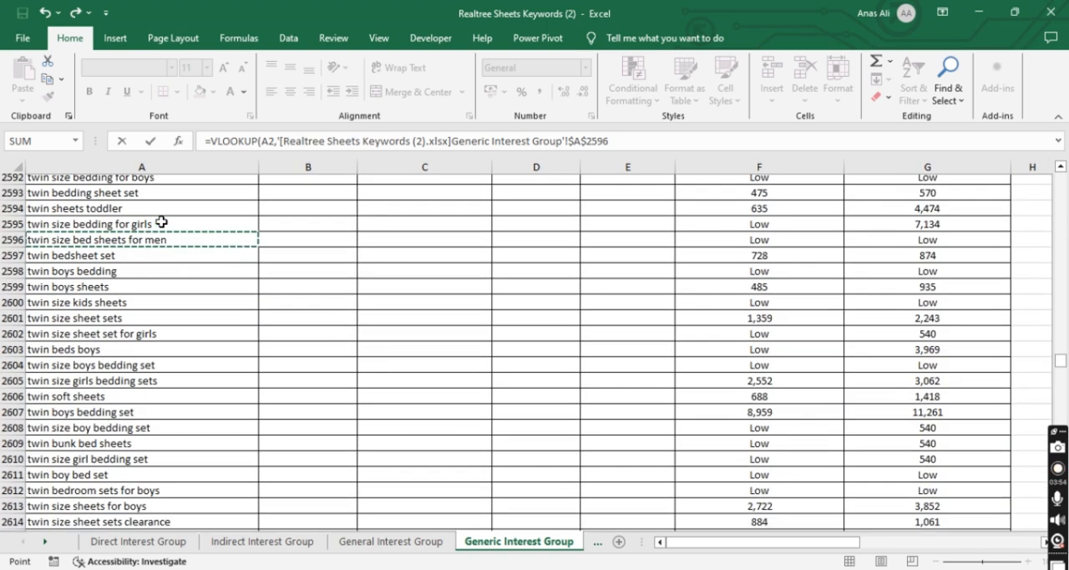
{"action": "scroll", "coordinate": [162, 221], "scroll_direction": "down", "scroll_amount": 1}
{"action": "key", "text": "super+space"}
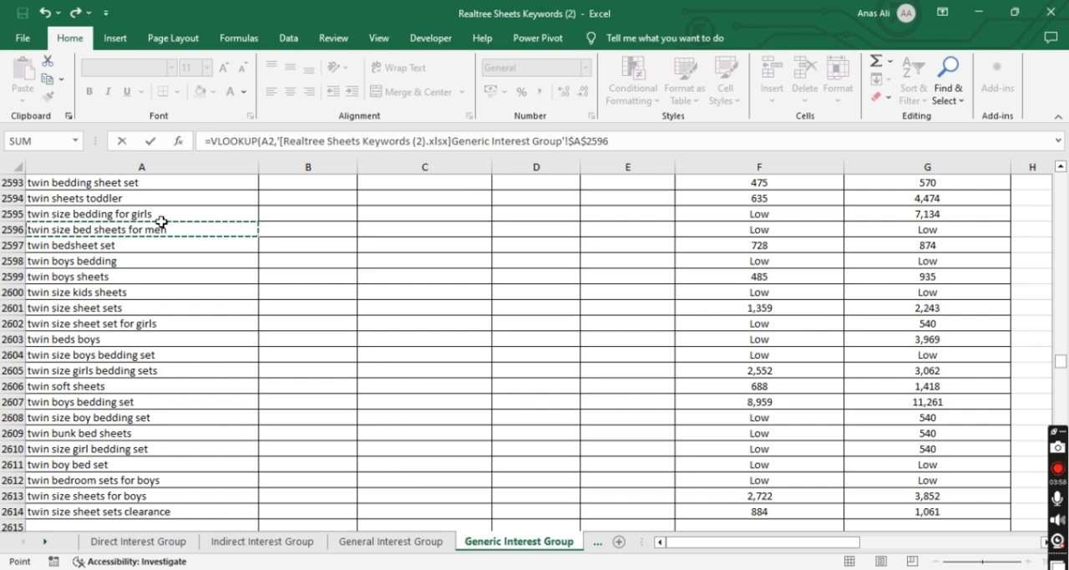
{"action": "key", "text": "ctrl+Up"}
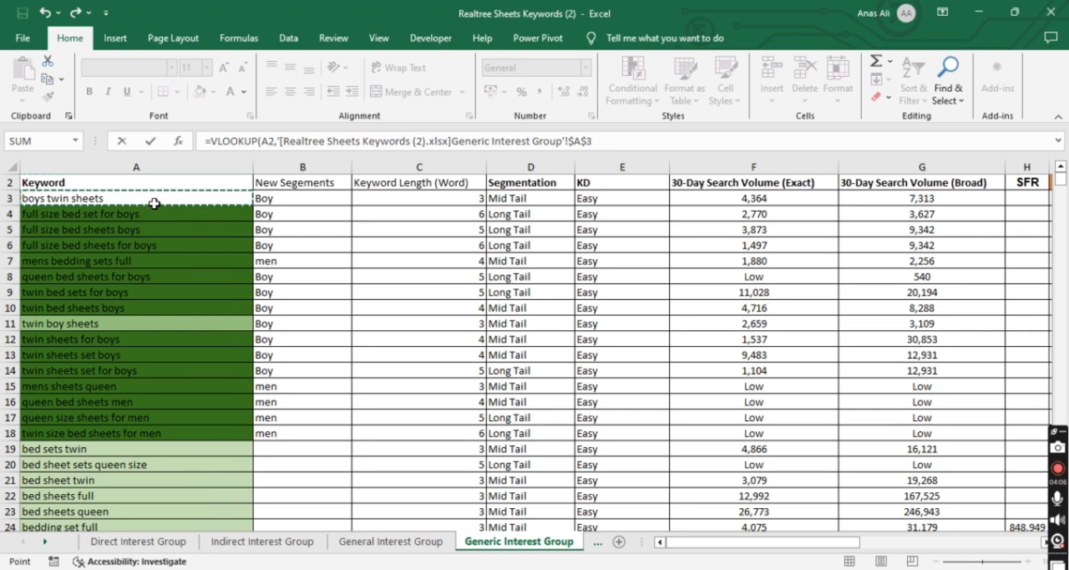
Set the VLOOKUP table array to $A$3:$F$2614 on the Generic Interest Group sheet, covering Keyword through 30-Day Search Volume (Exact)
{"action": "key", "text": "ctrl+shift+Right"}
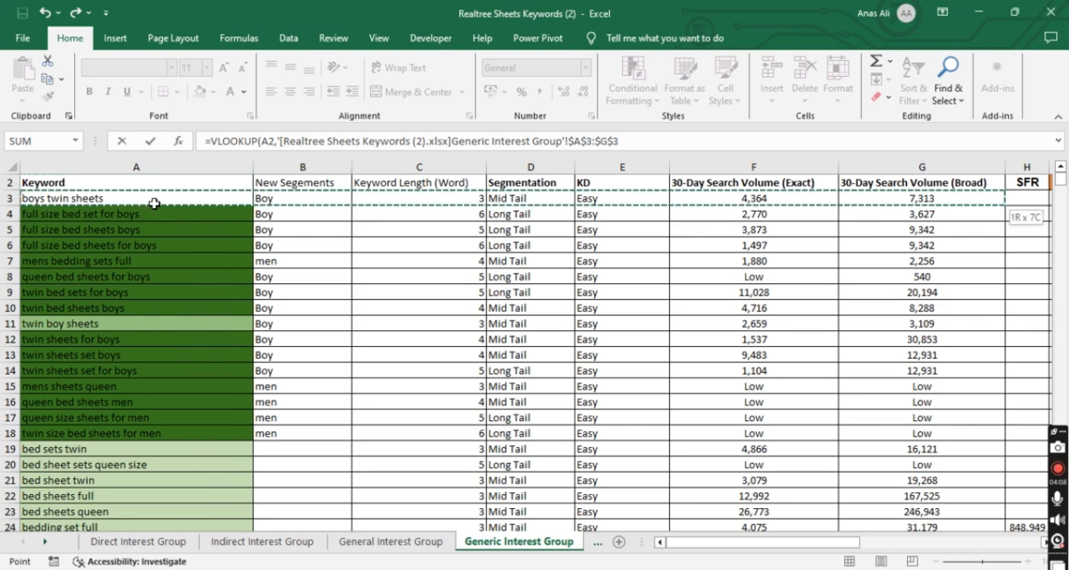
{"action": "key", "text": "shift+Left"}
{"action": "key", "text": "shift+Left"}
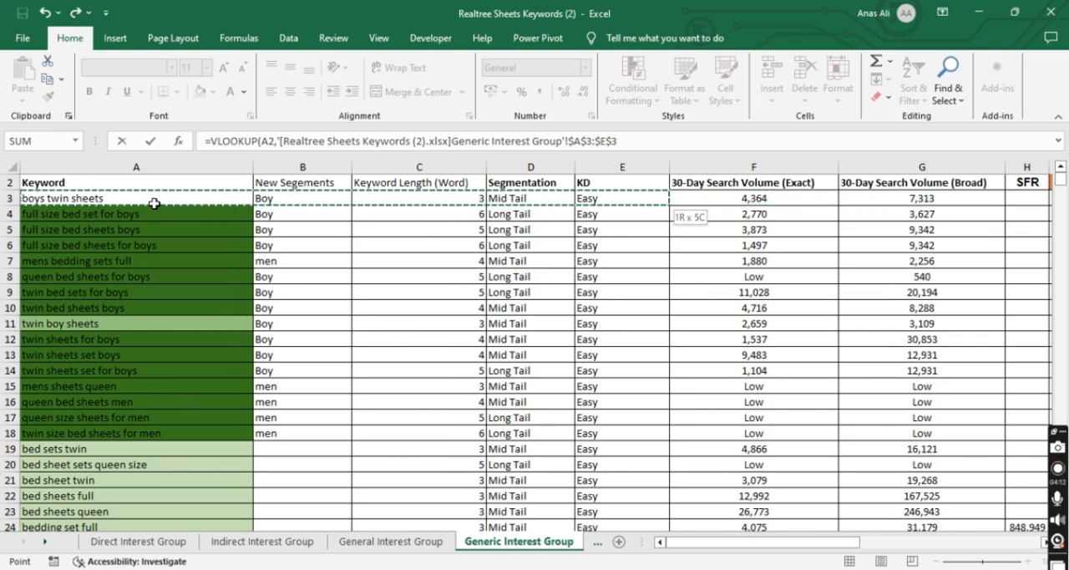
{"action": "key", "text": "shift+Right"}
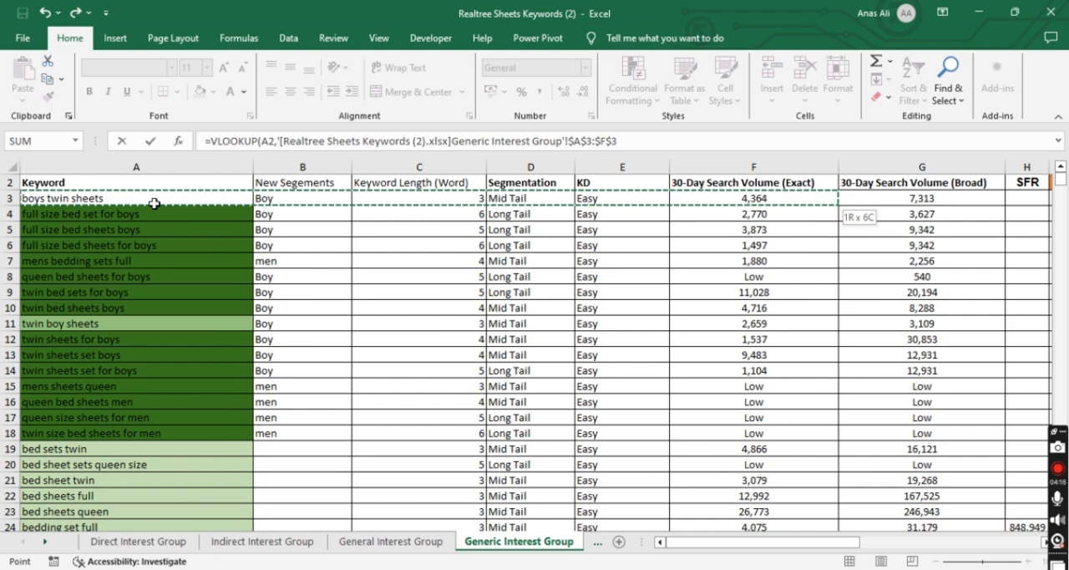
{"action": "key", "text": "ctrl+shift+Down"}
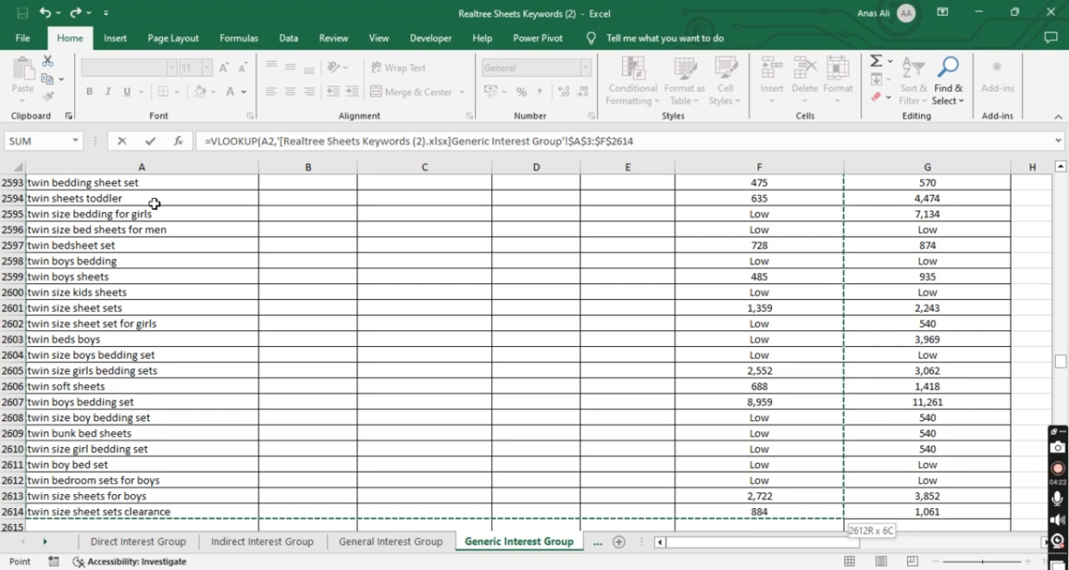
Complete the VLOOKUP formula in B2 with column index 6 and an empty range lookup argument
{"action": "type", "text": ","}
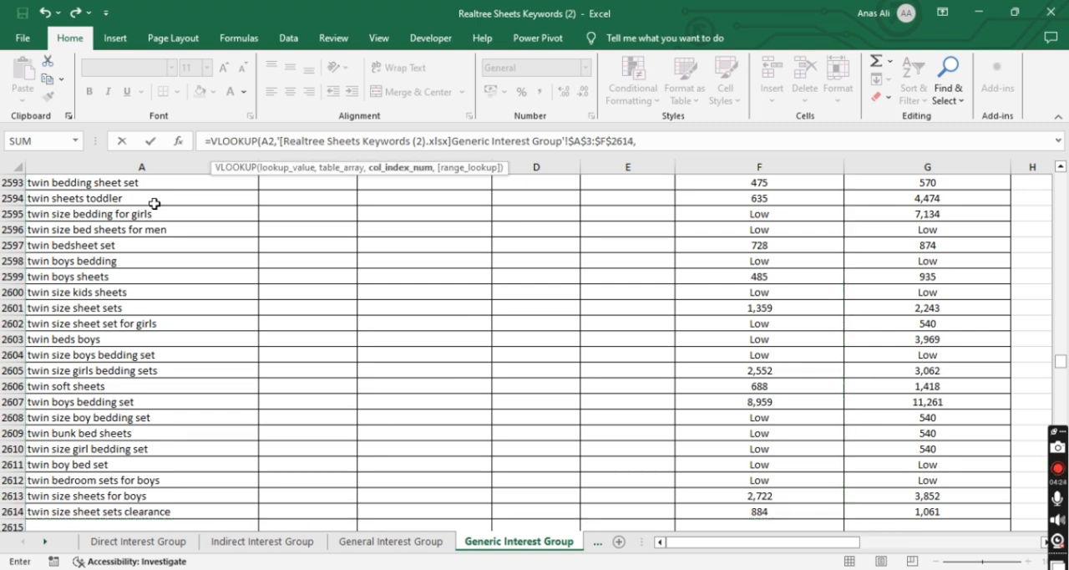
{"action": "type", "text": "6,"}
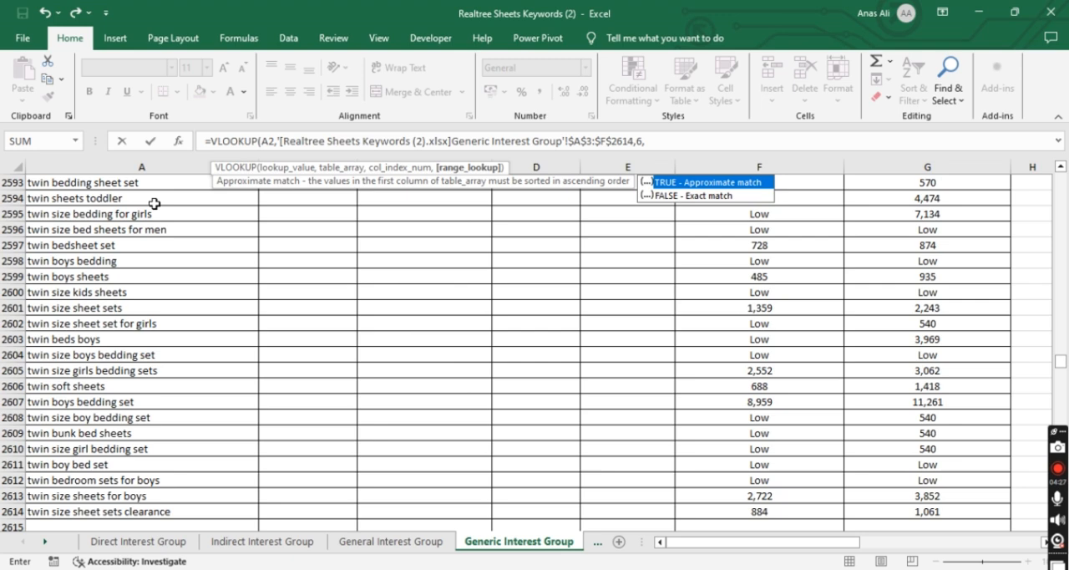
{"action": "key", "text": "Return"}
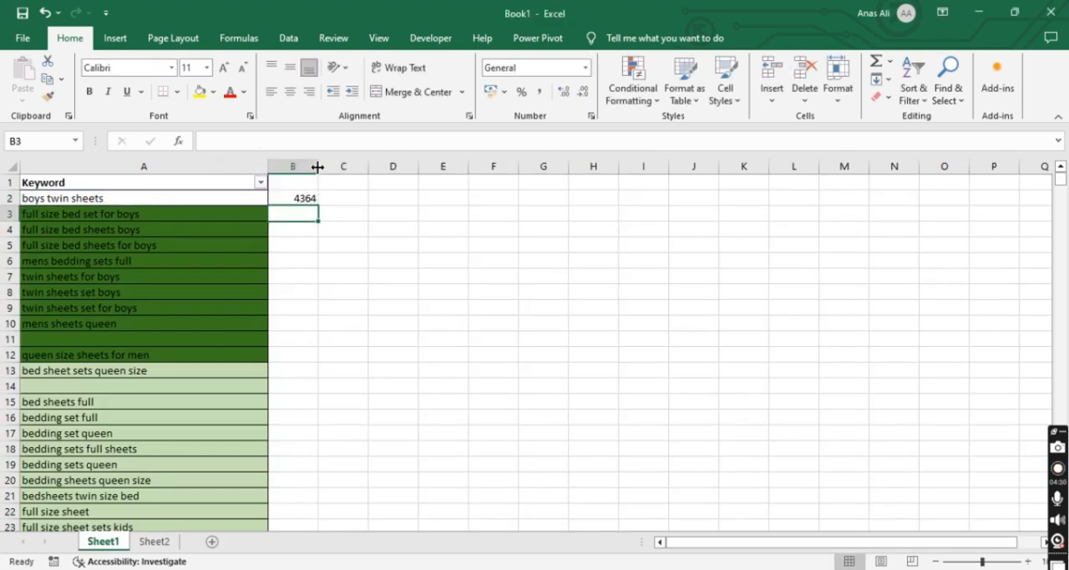
Compare the B2 lookup result for "boys twin sheets" with its exact search volume in F3 of the Generic Interest Group sheet
{"action": "left_click", "coordinate": [227, 194]}
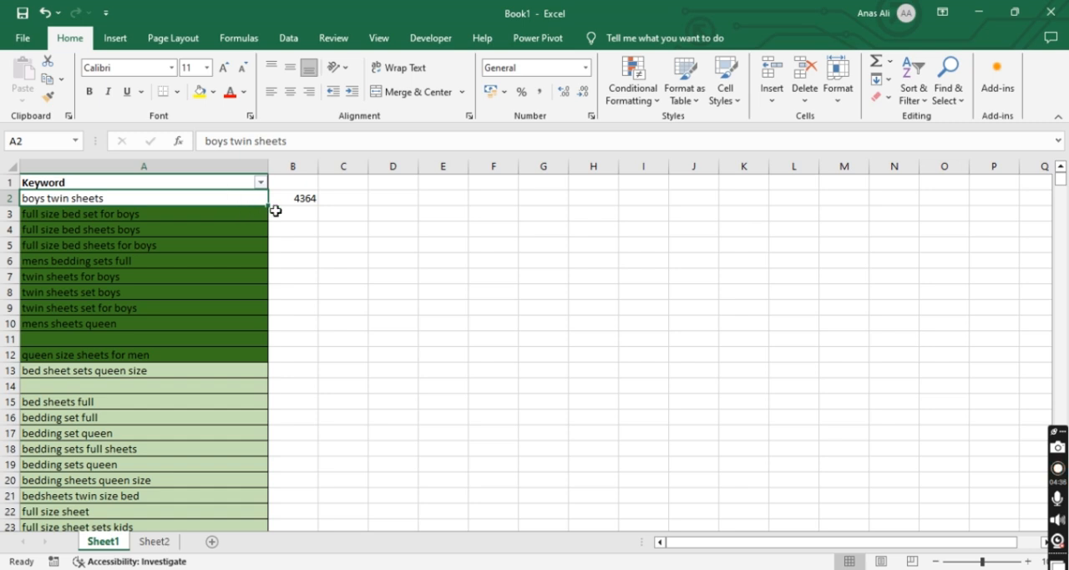
{"action": "left_click", "coordinate": [303, 208]}
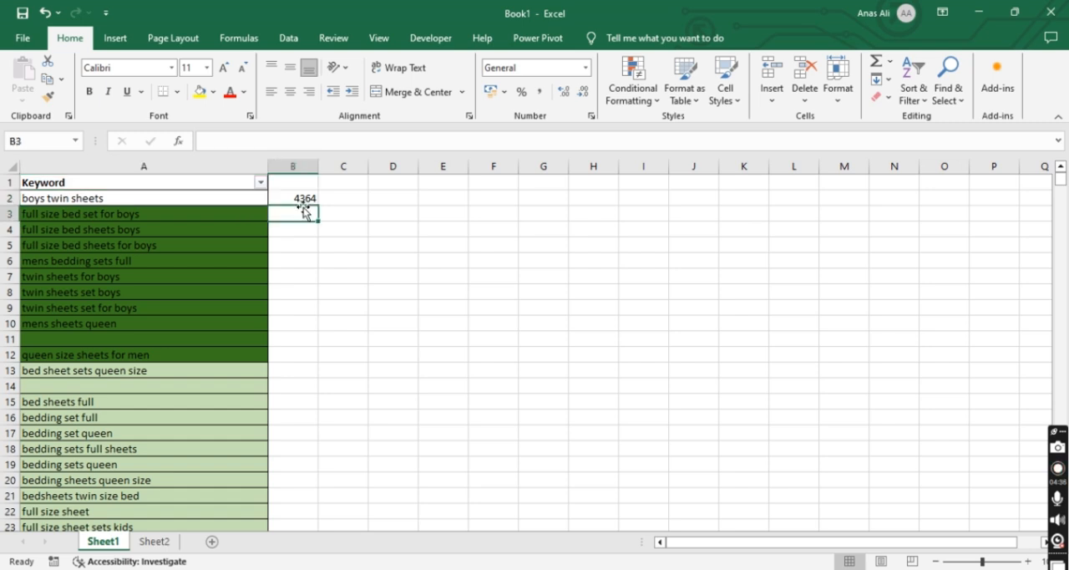
{"action": "left_click", "coordinate": [239, 194]}
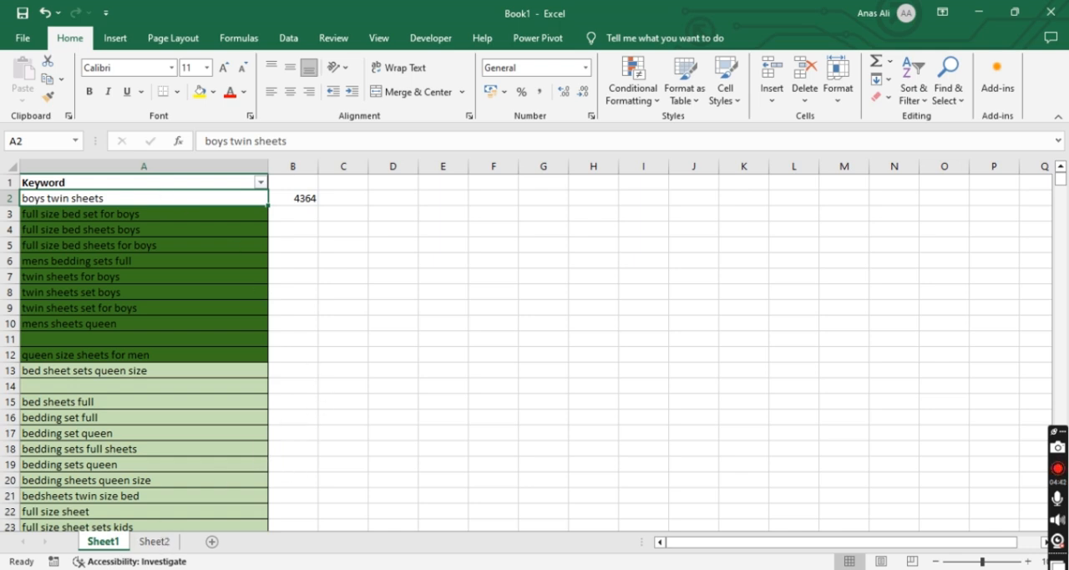
{"action": "mouse_move", "coordinate": [513, 568]}
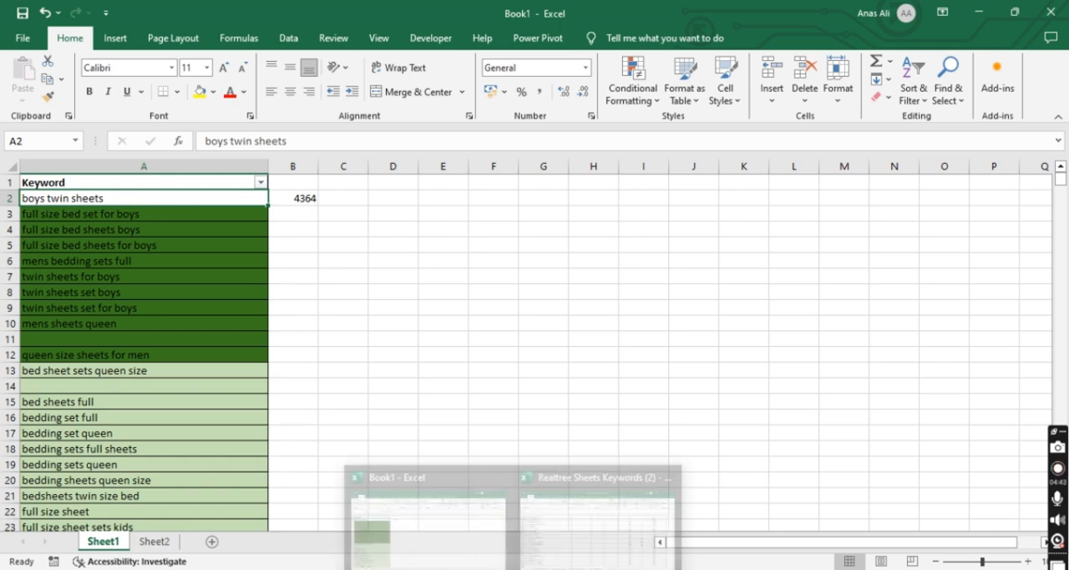
{"action": "left_click", "coordinate": [535, 538]}
{"action": "left_click", "coordinate": [169, 324]}
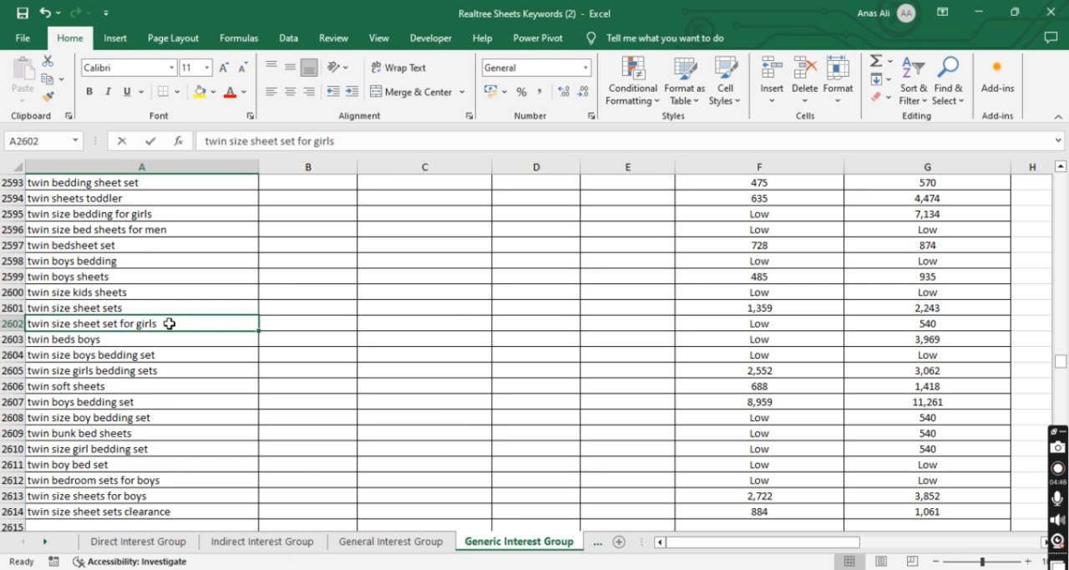
{"action": "key", "text": "ctrl+Up"}
{"action": "key", "text": "Down"}
{"action": "key", "text": "Right"}
{"action": "key", "text": "Right"}
{"action": "key", "text": "Right"}
{"action": "key", "text": "Right"}
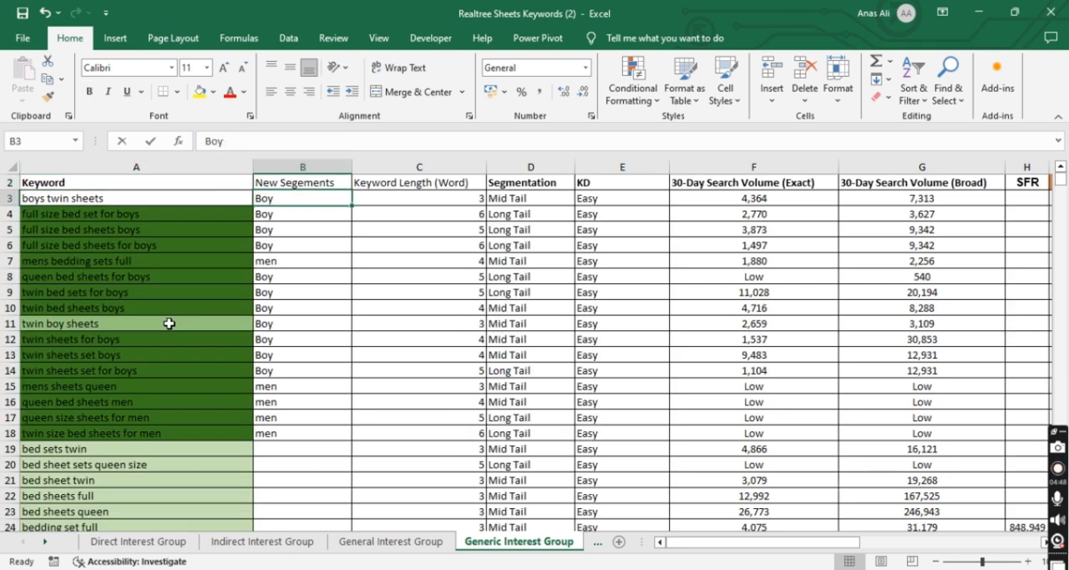
{"action": "key", "text": "Right"}
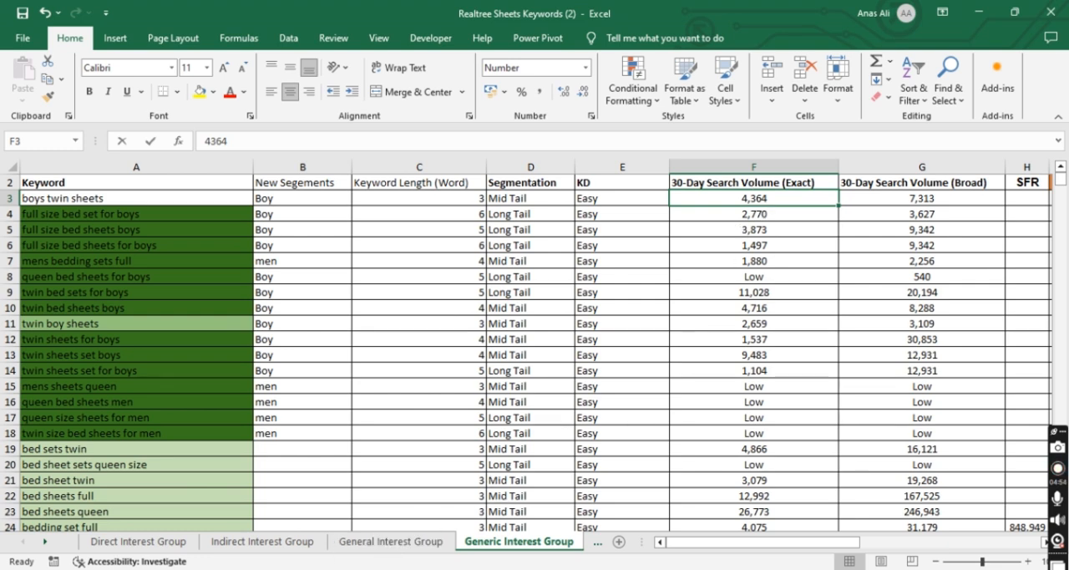
Search the sheet for the keyword ending in "queen" and close the search dialog
{"action": "left_click", "coordinate": [434, 522]}
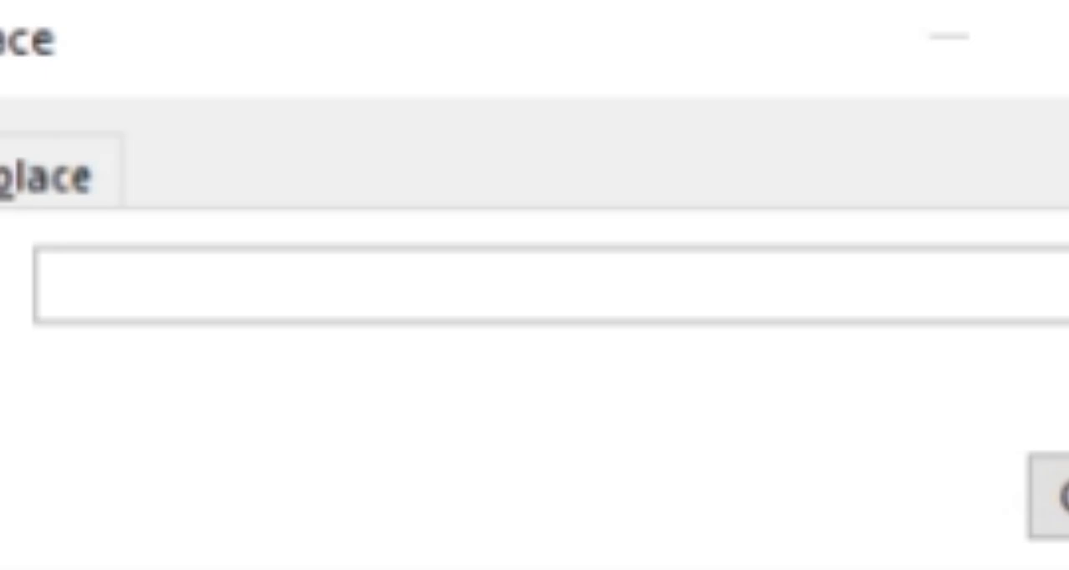
{"action": "type", "text": "boy bed set queen"}
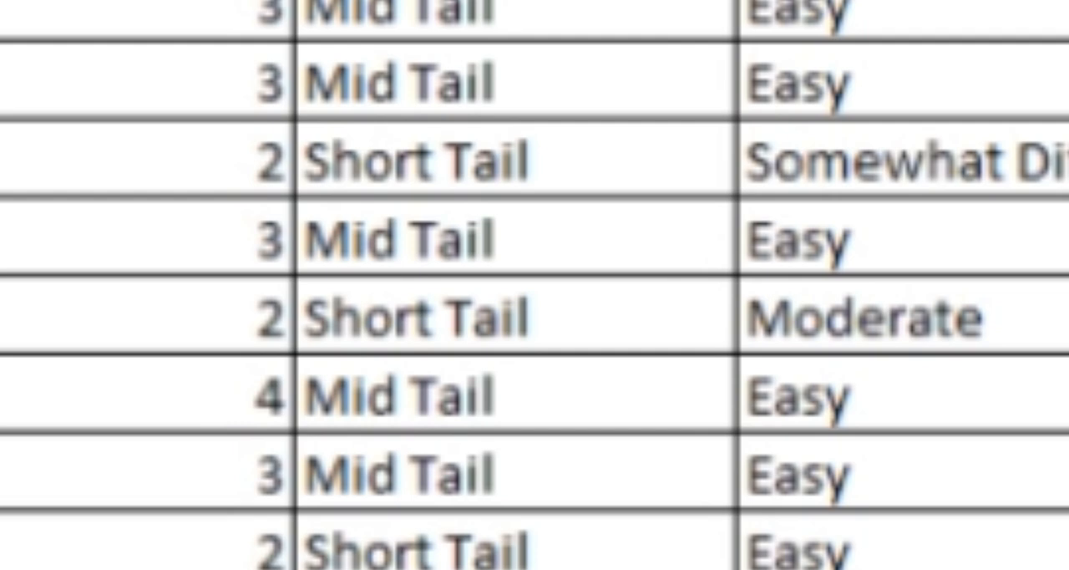
{"action": "key", "text": "ctrl+f"}
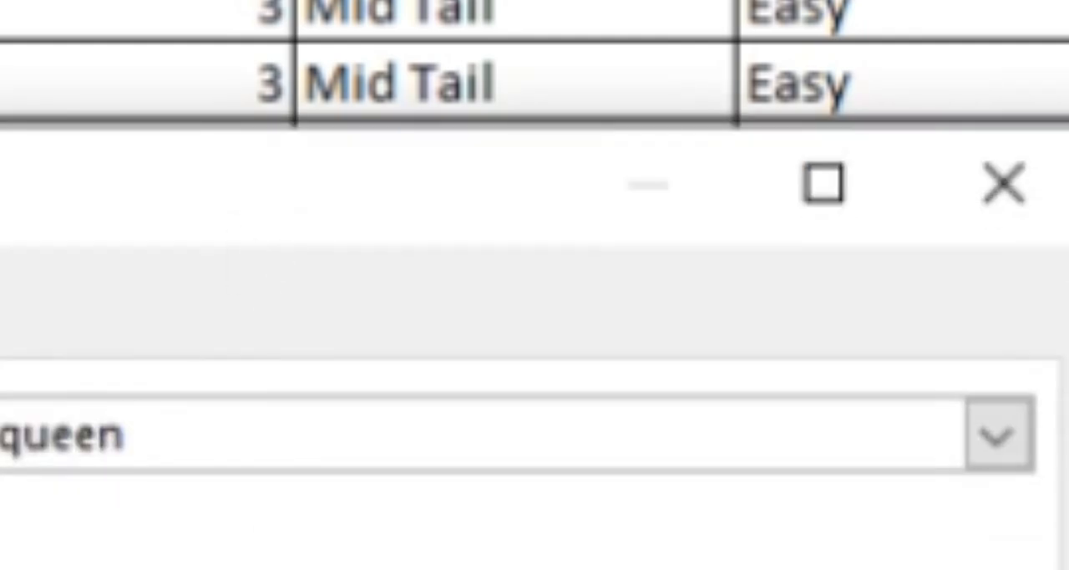
{"action": "key", "text": "Return"}
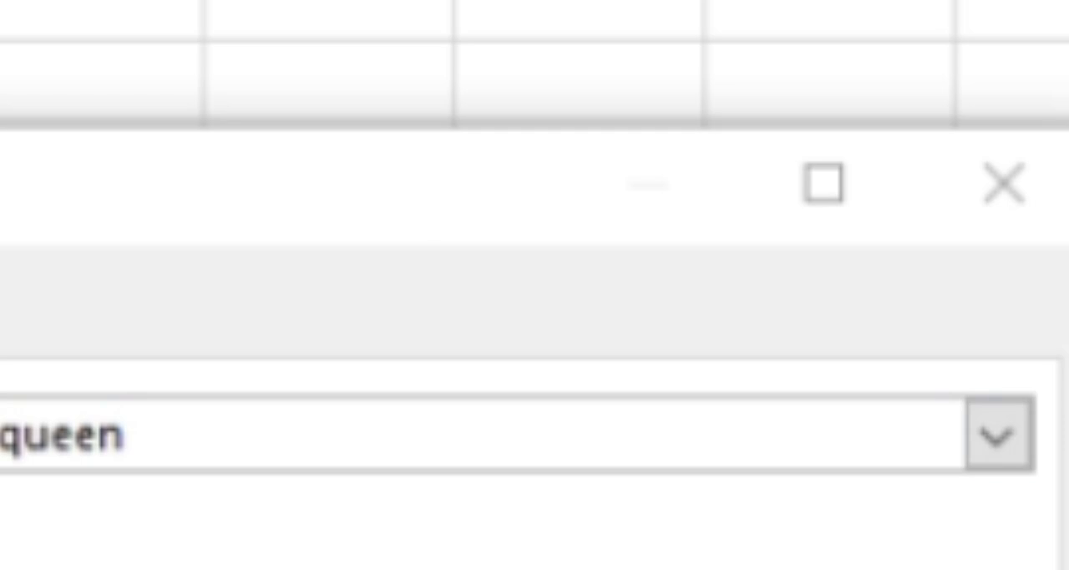
{"action": "left_click", "coordinate": [1001, 185]}
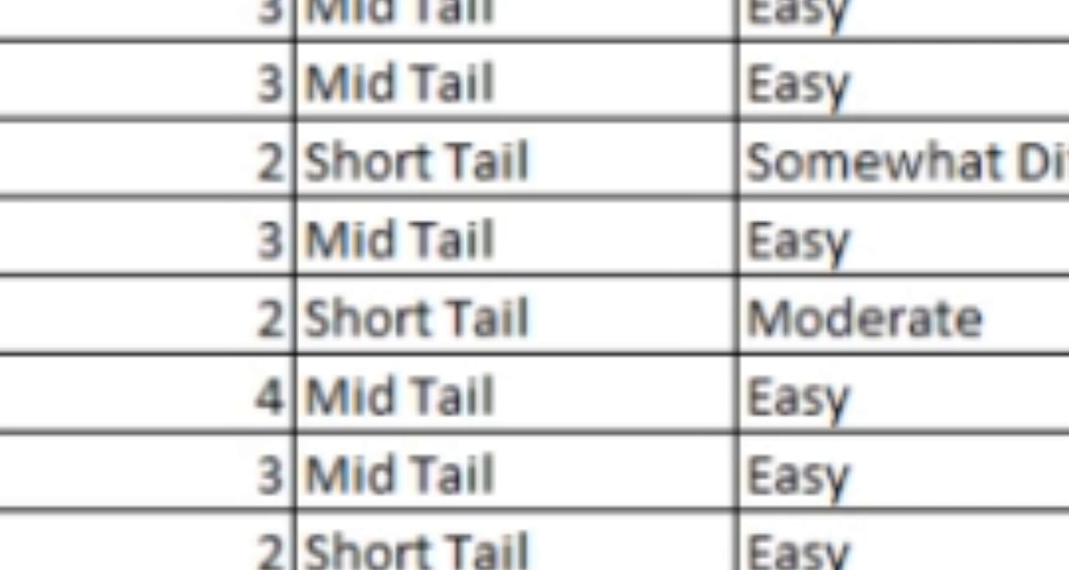
{"action": "scroll", "coordinate": [535, 285], "scroll_direction": "down", "scroll_amount": 5}
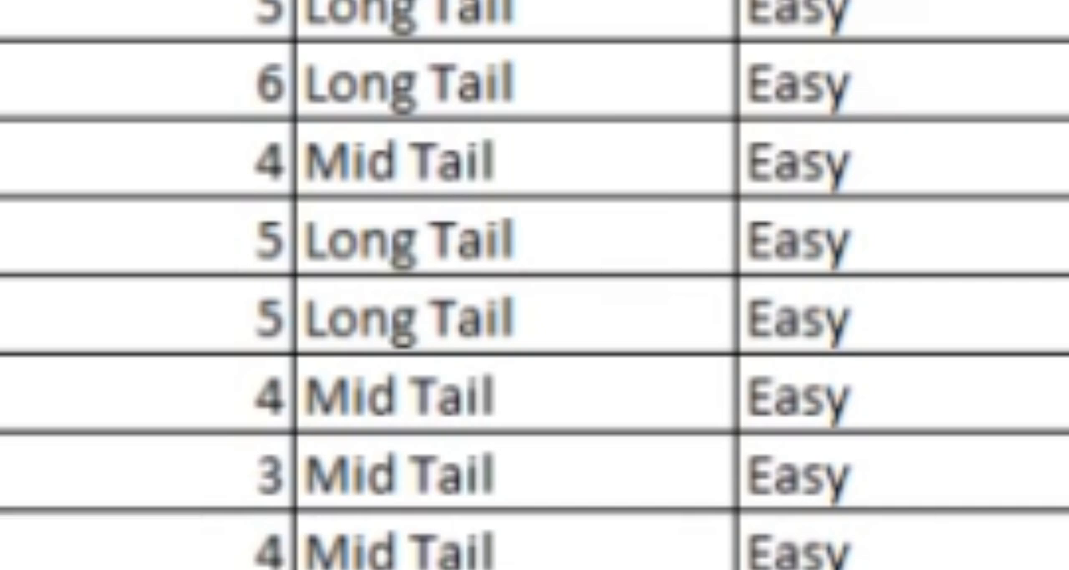
{"action": "scroll", "coordinate": [535, 285], "scroll_direction": "right", "scroll_amount": 3}
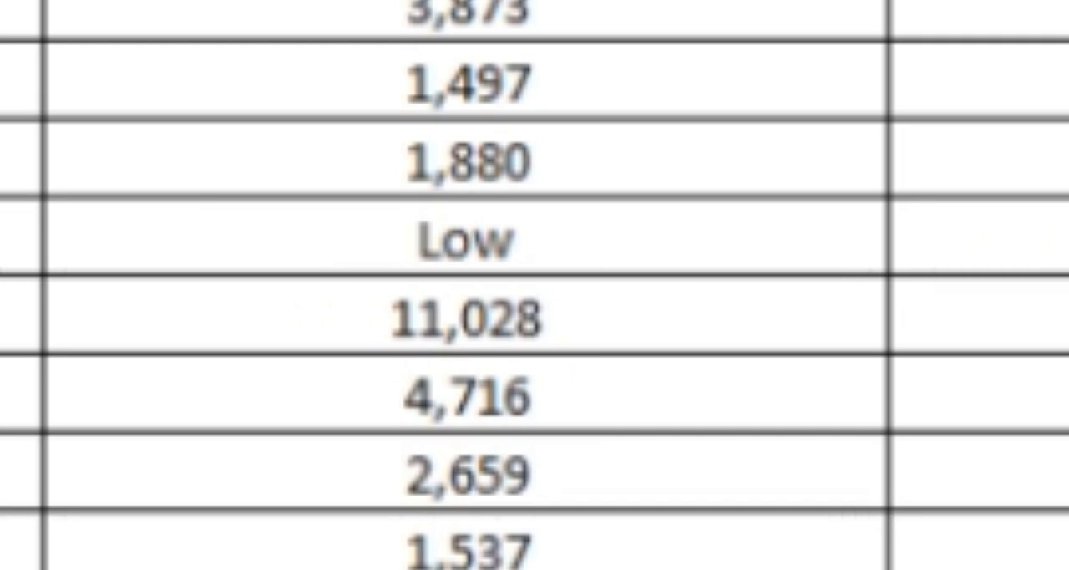
{"action": "scroll", "coordinate": [535, 285], "scroll_direction": "down", "scroll_amount": 10}
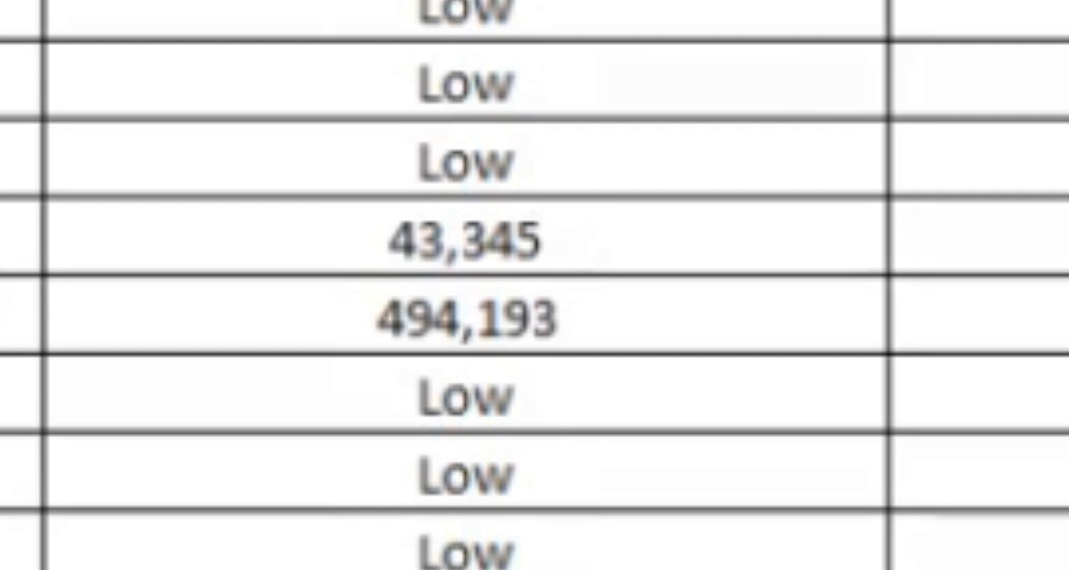